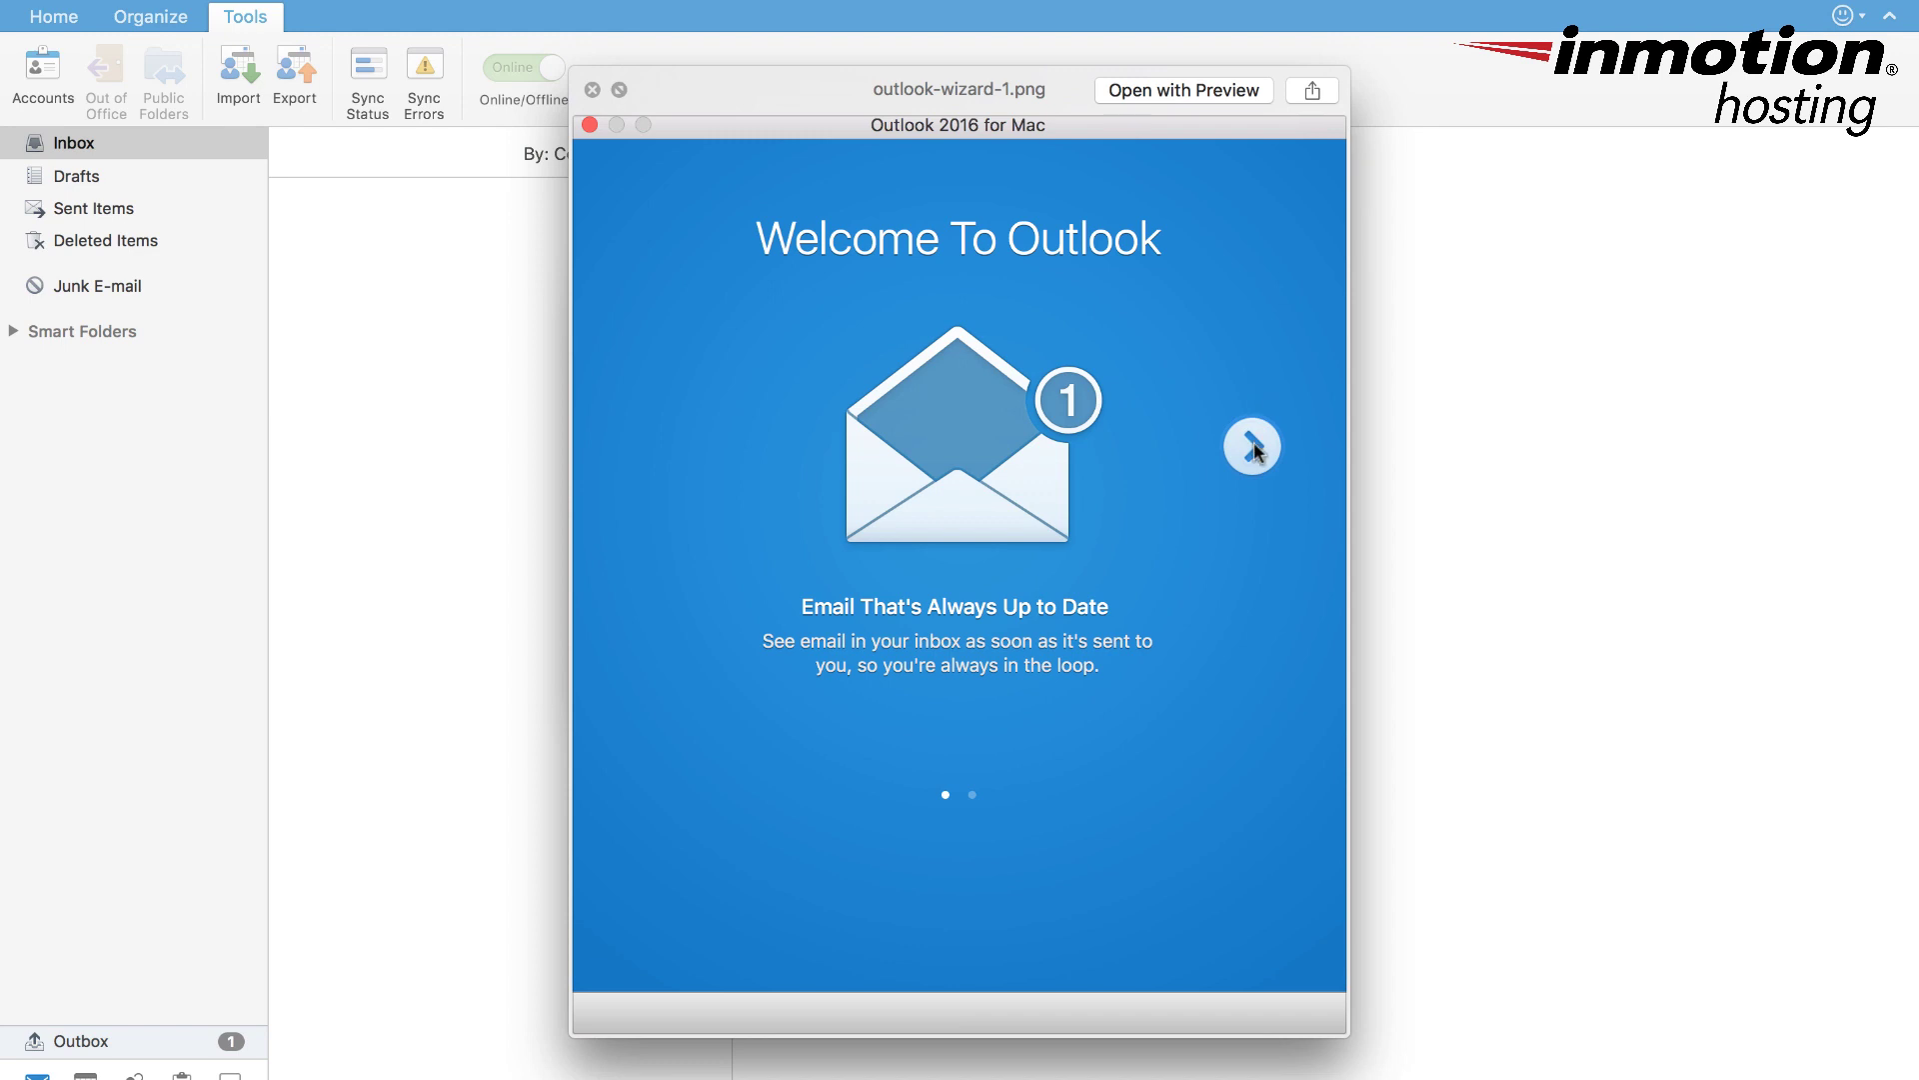
- Page through the Faster Search and Office sign-in wizard screenshots to the theme choice screen
key("Right")
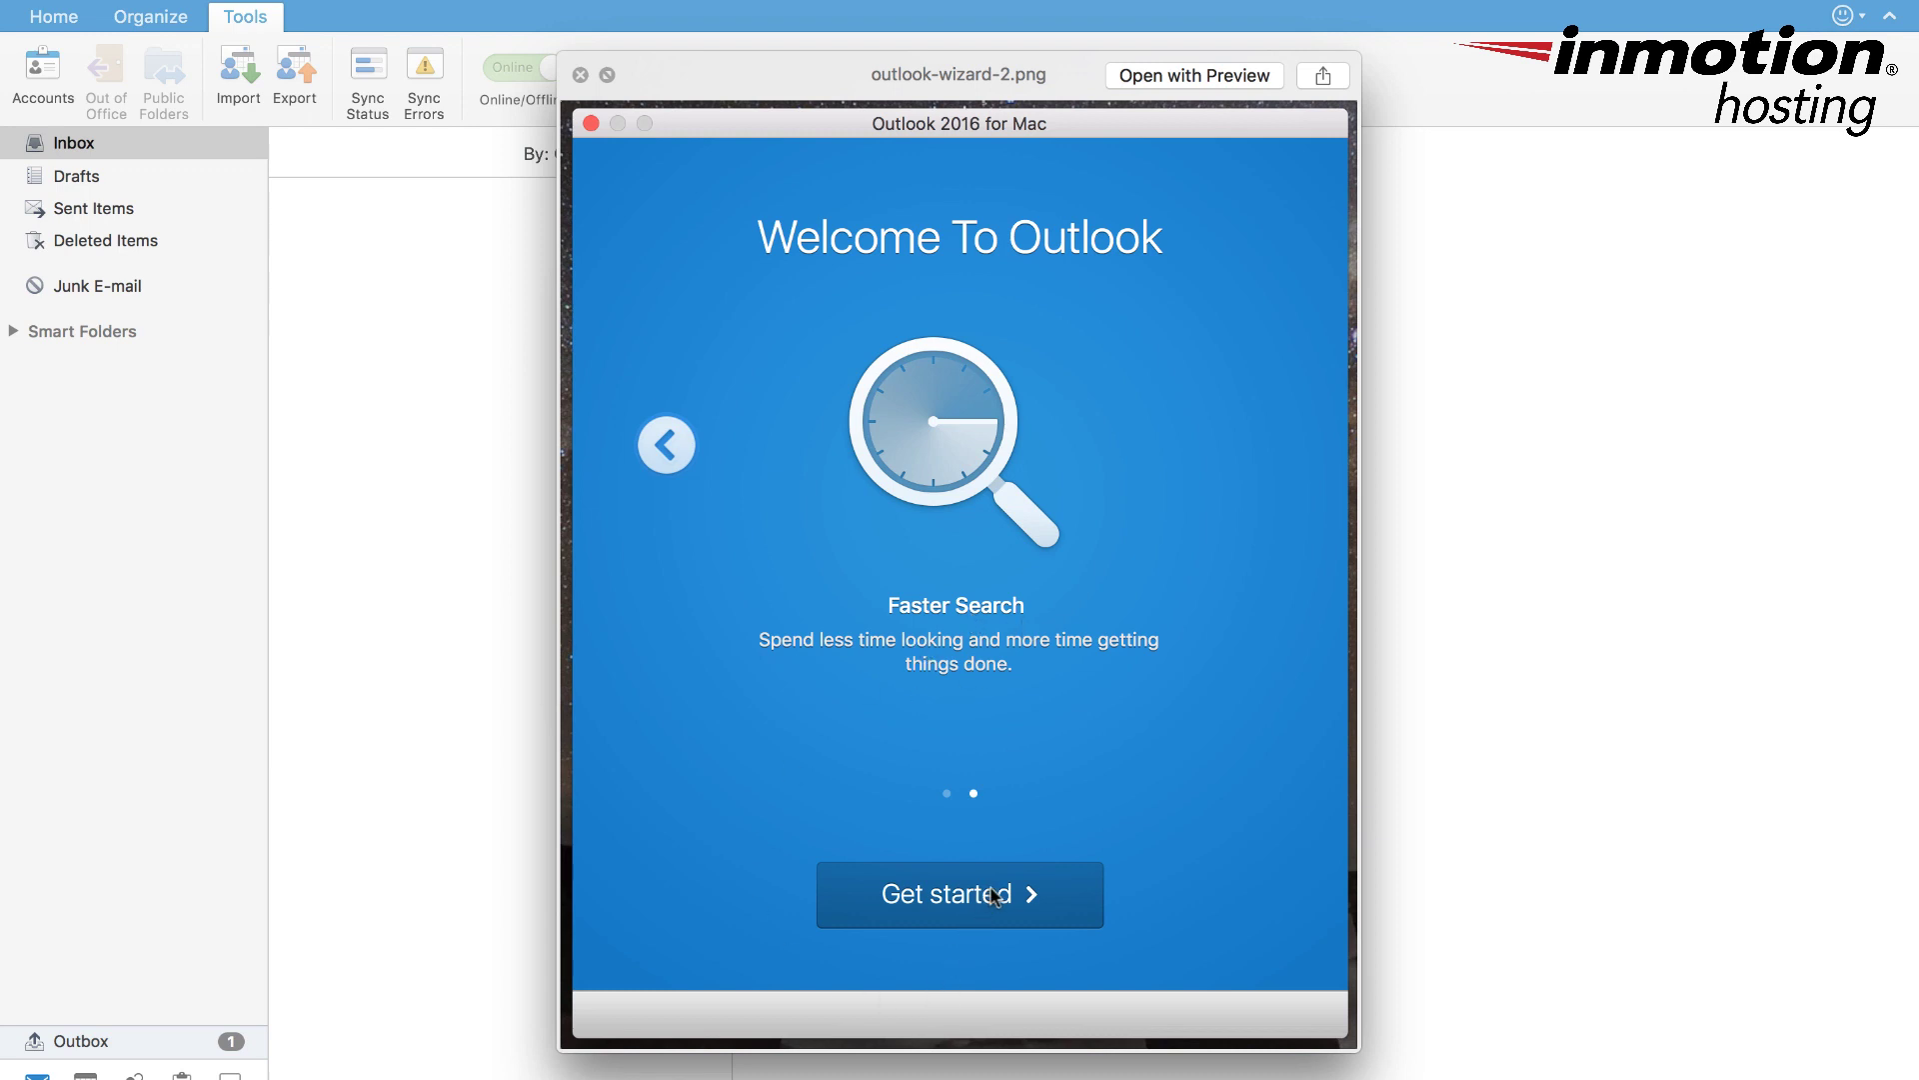
key("Down")
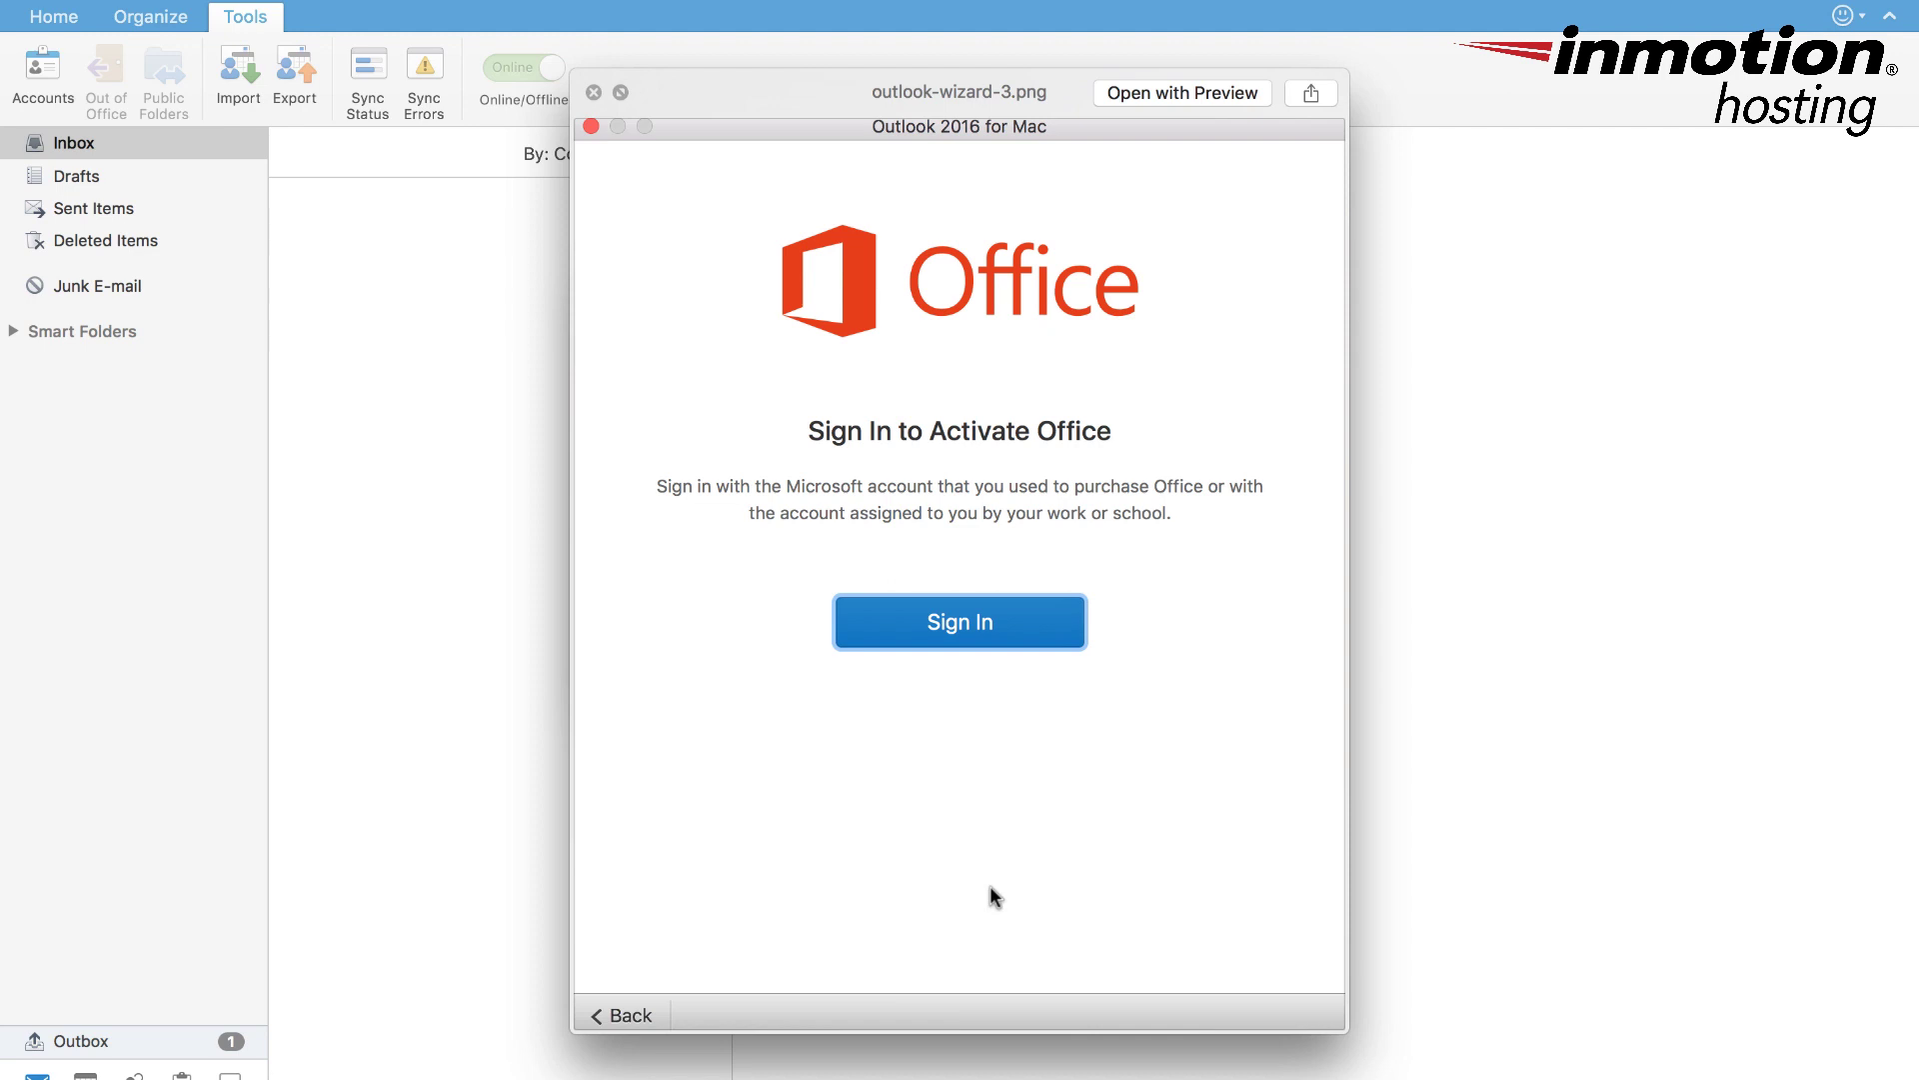
key("Right")
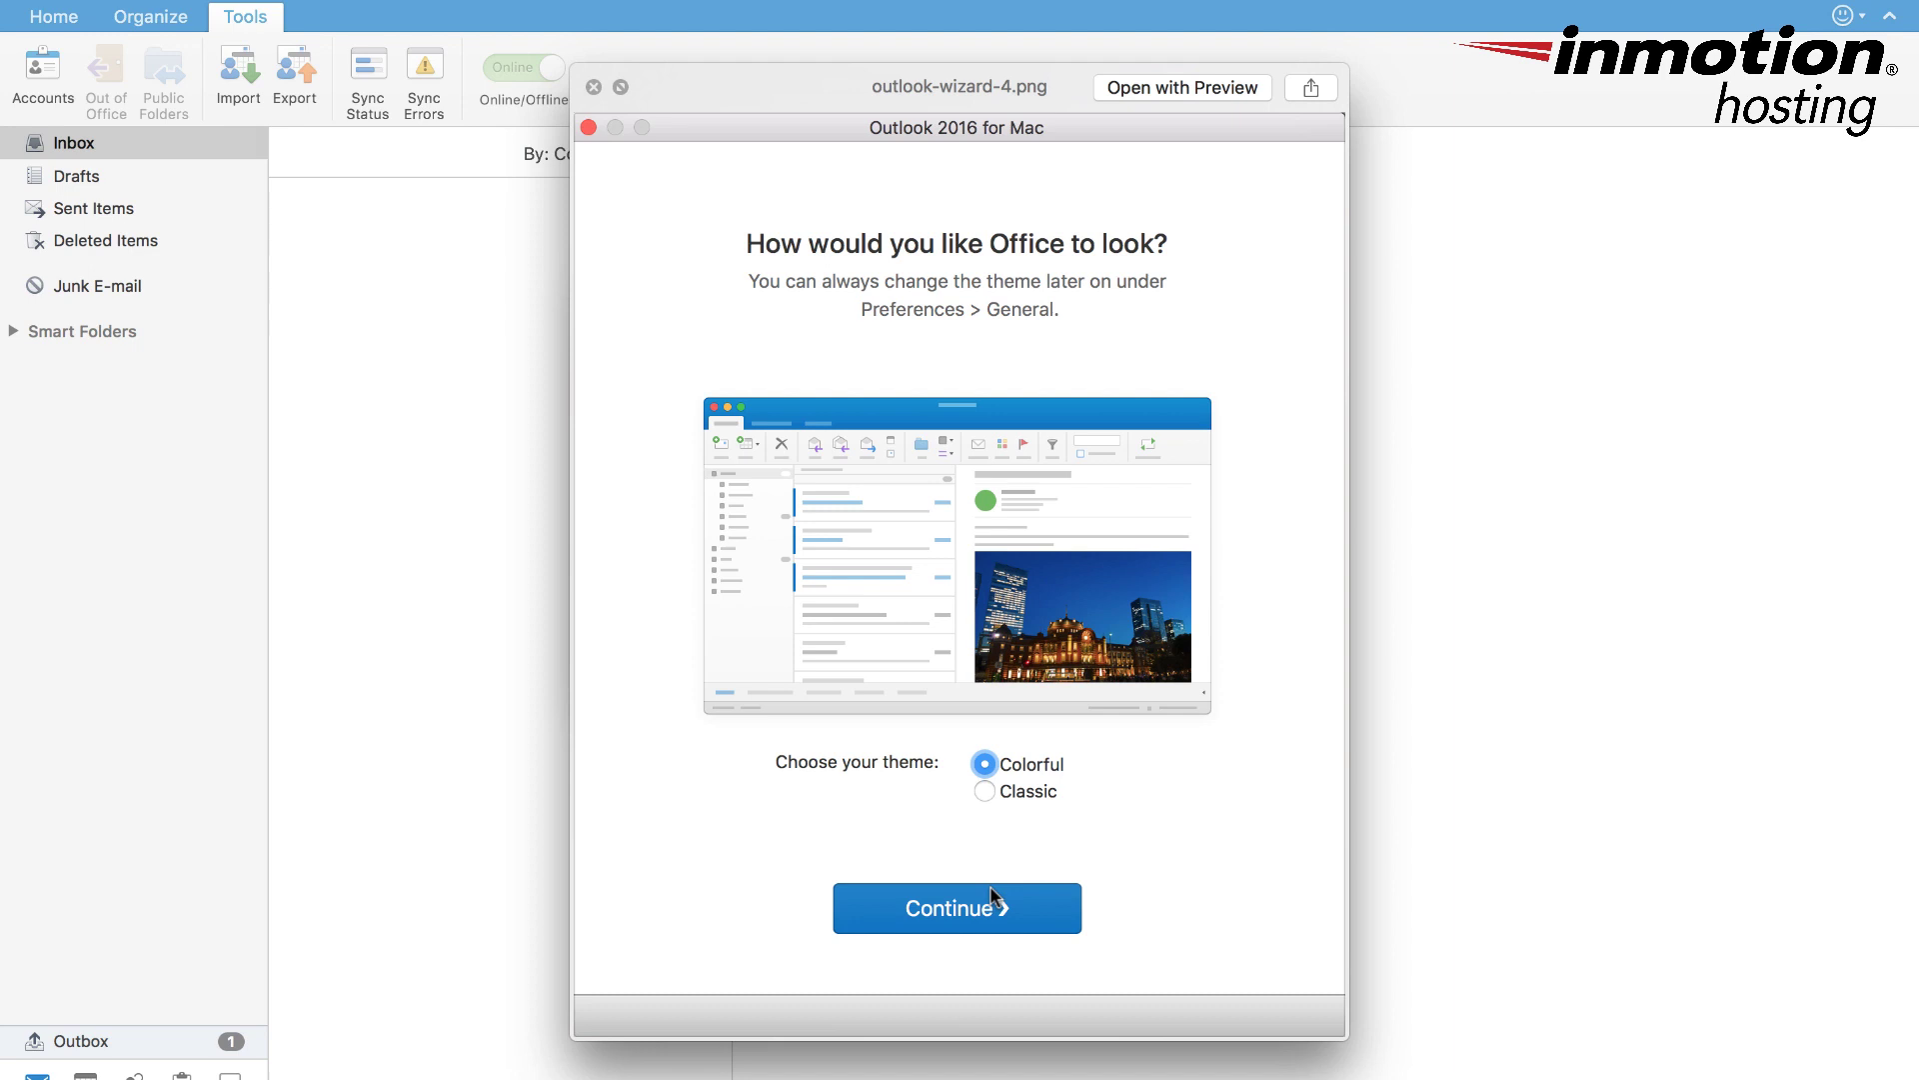
- Advance past the You're All Set screenshot to the Set up my Inbox screen
key("Down")
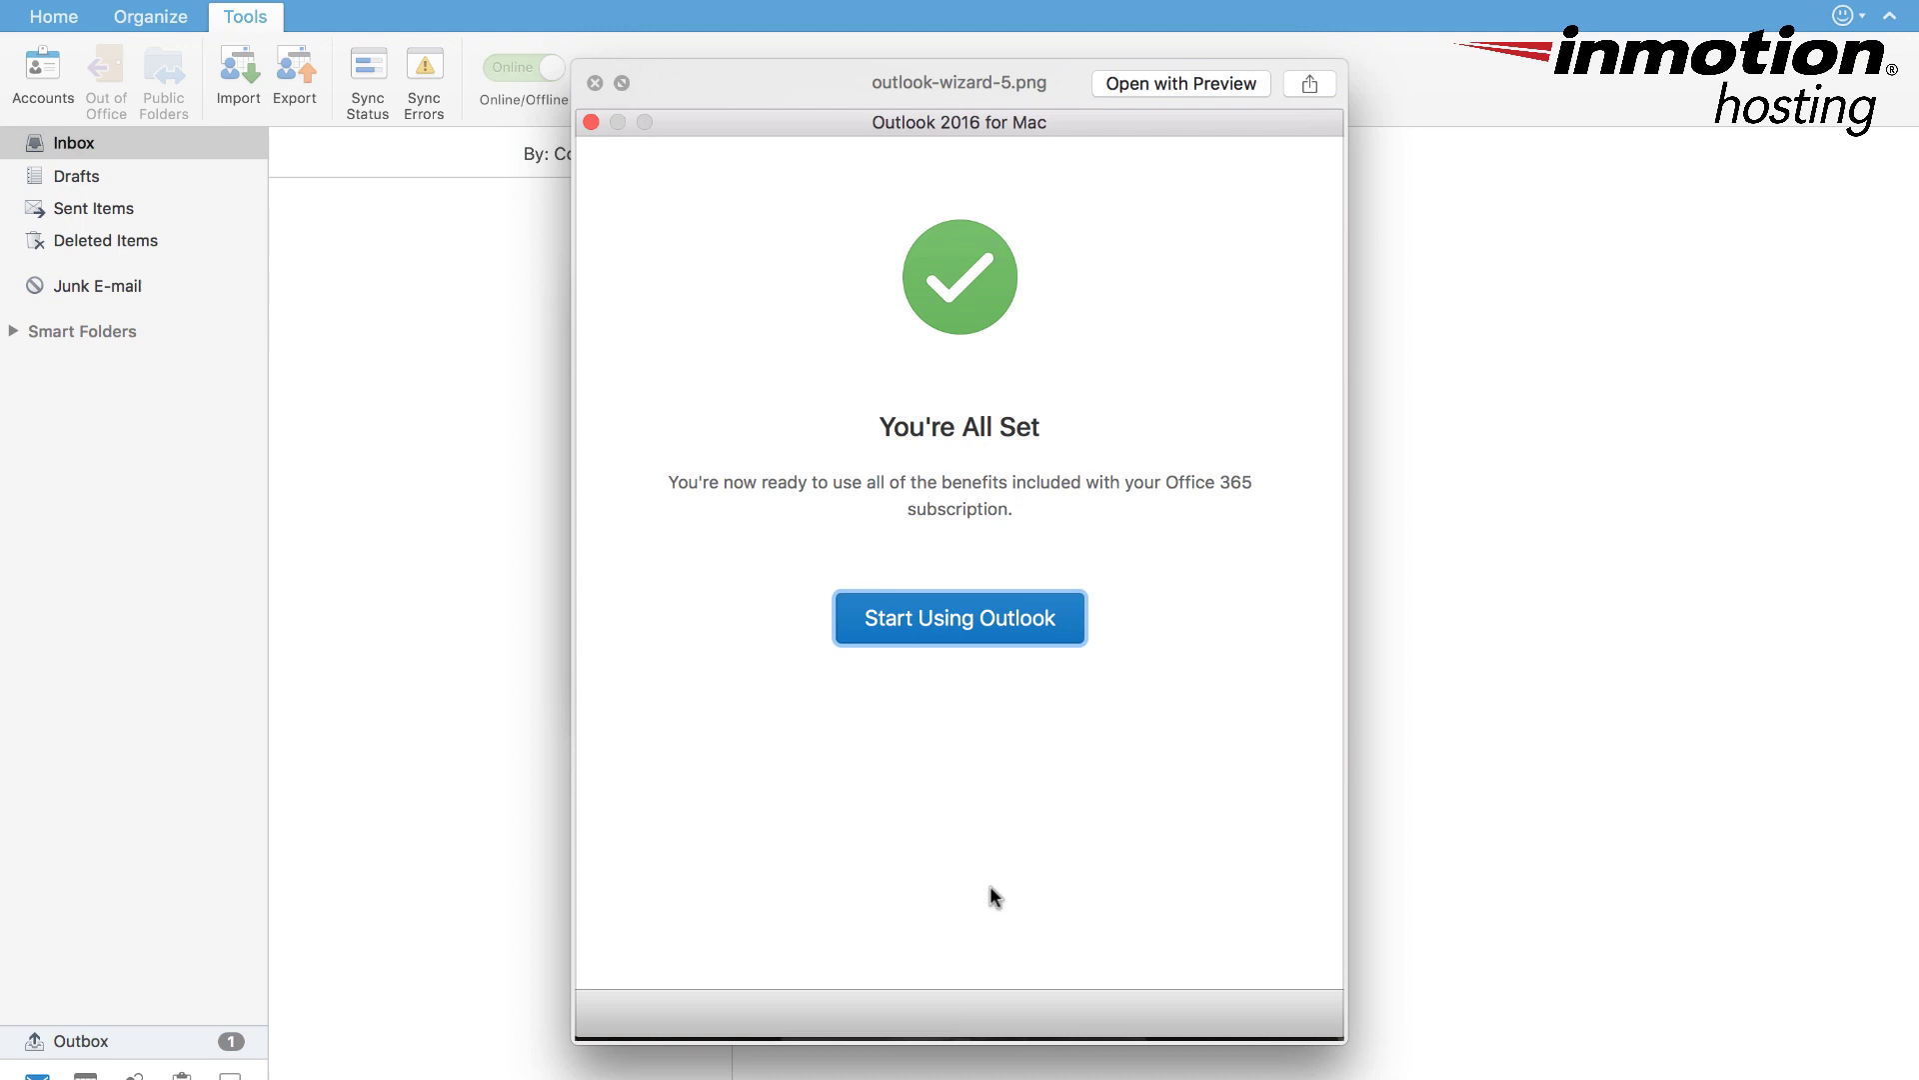
key("Down")
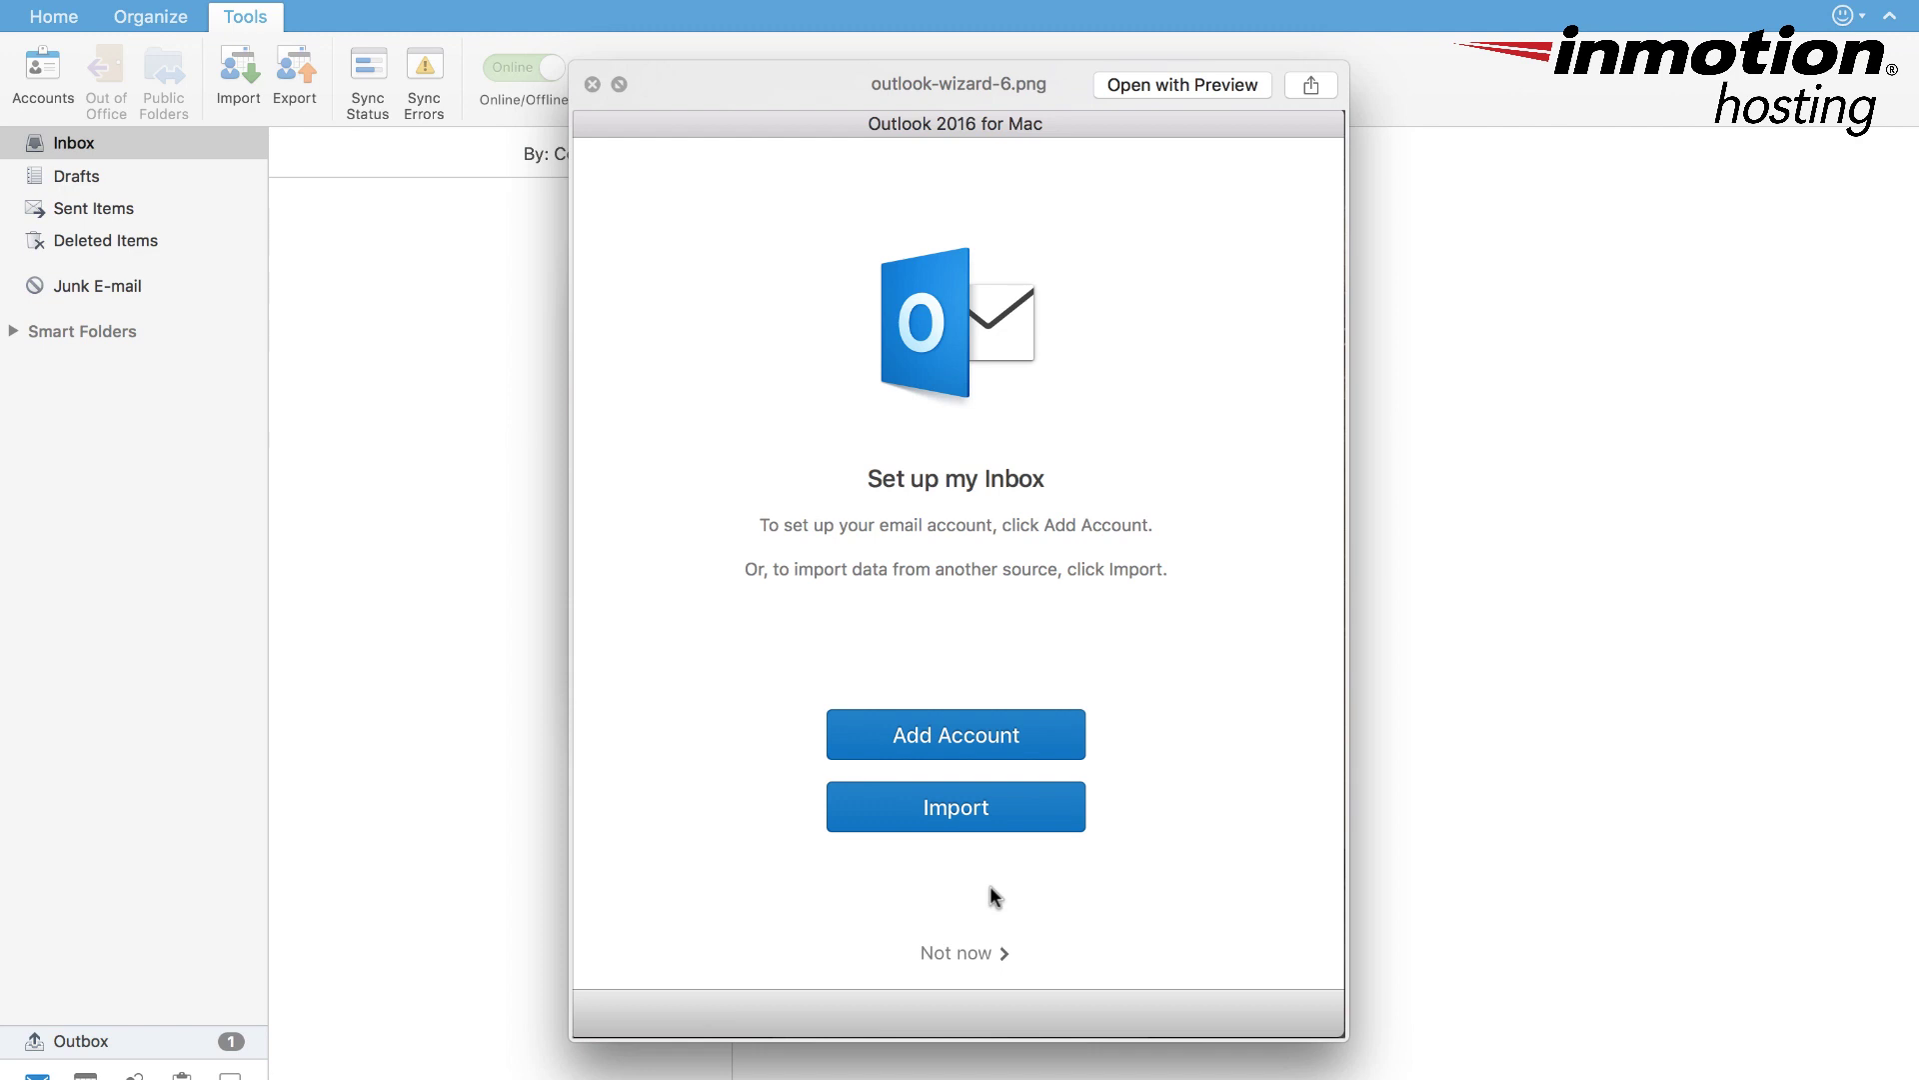
- Show the wizard's Accounts screenshot, then close the preview to return to the empty Inbox
key("Down")
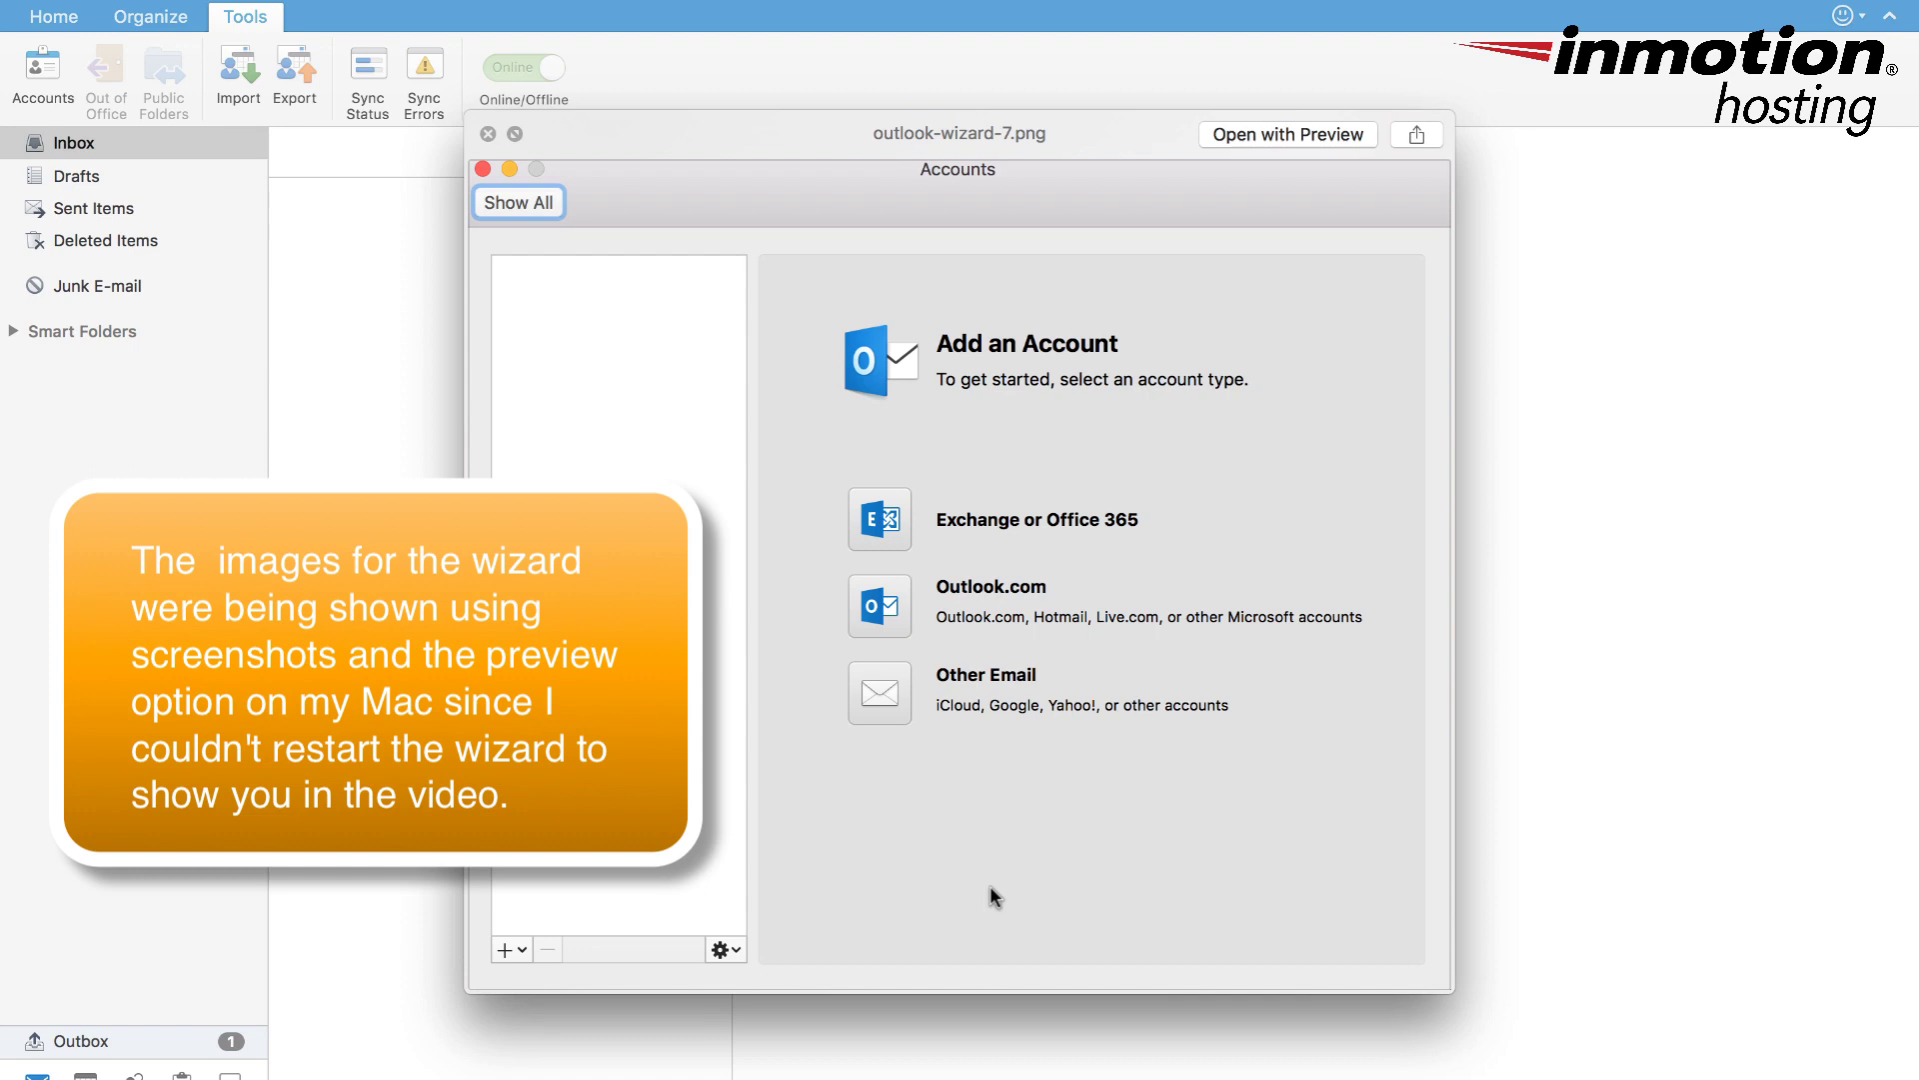
key("super+w")
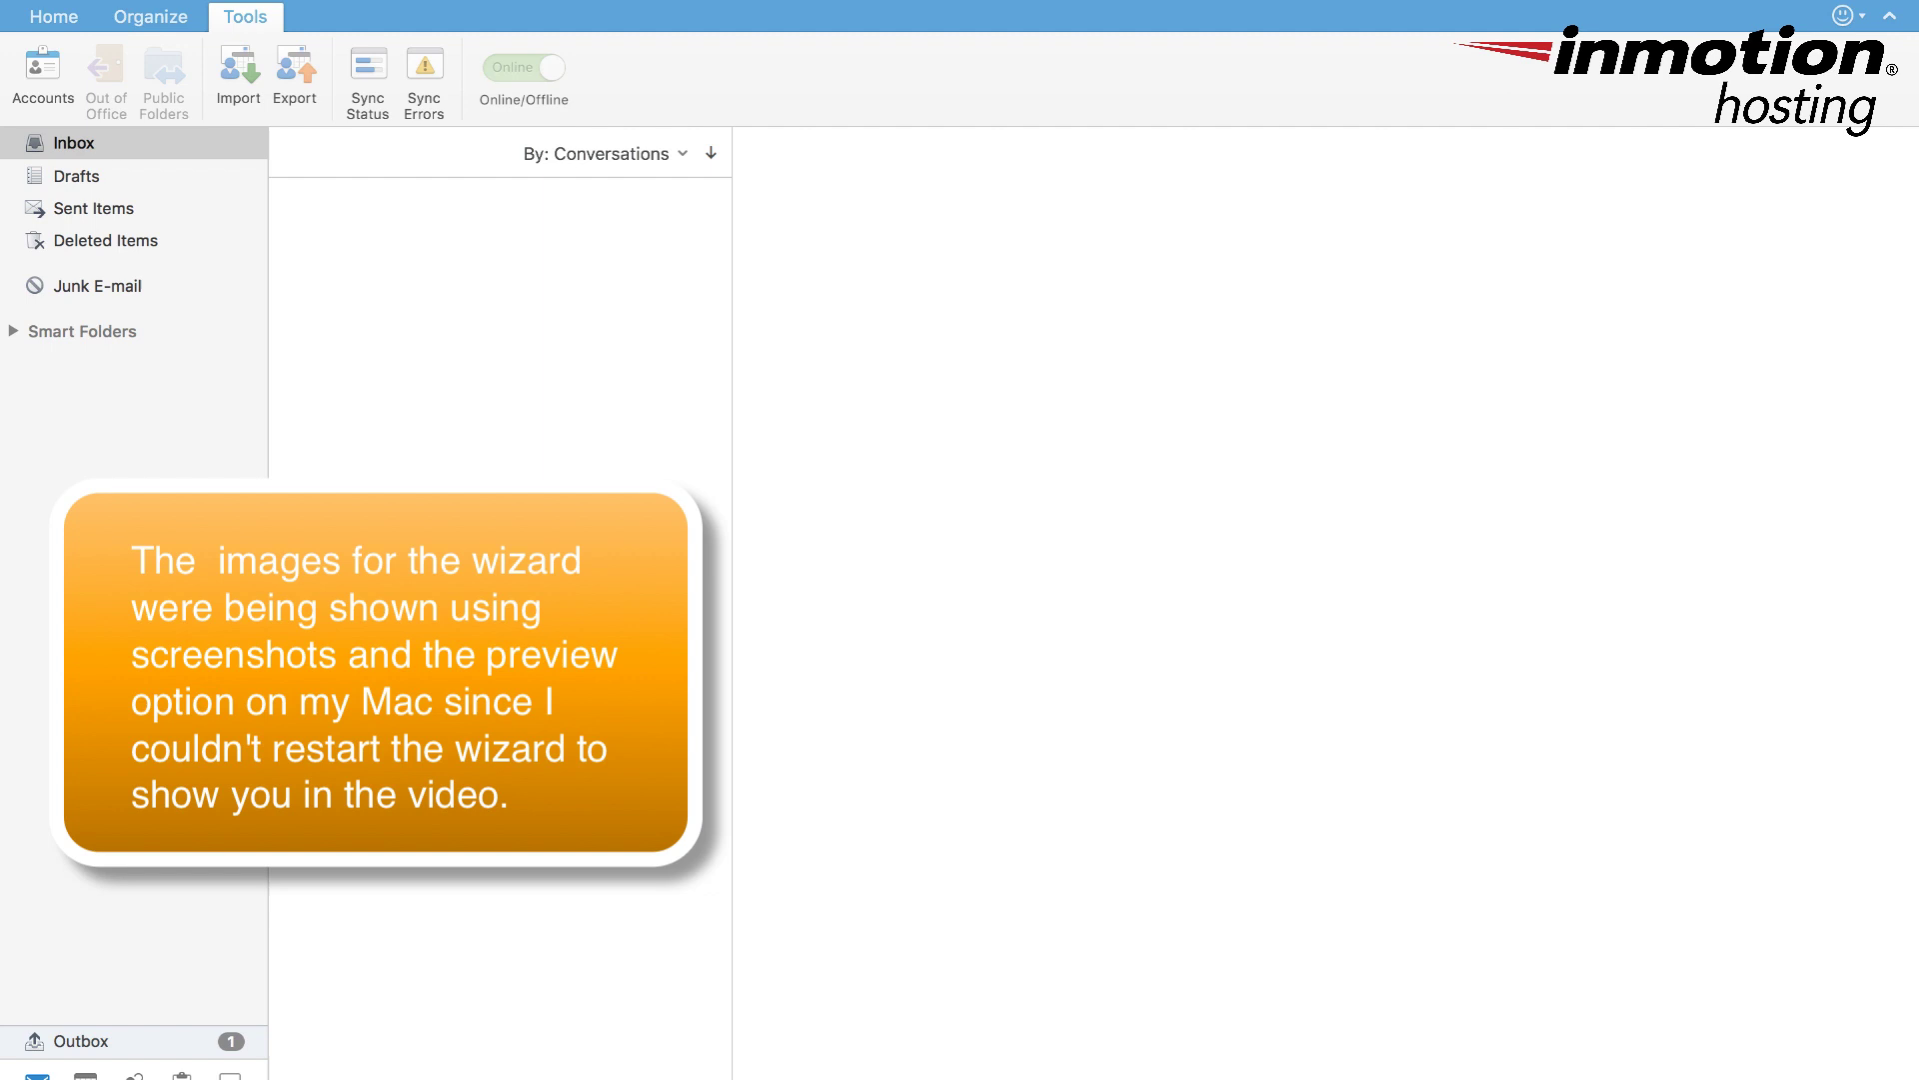
- Open the Accounts pane from Outlook > Preferences to choose an account type
left_click(308, 256)
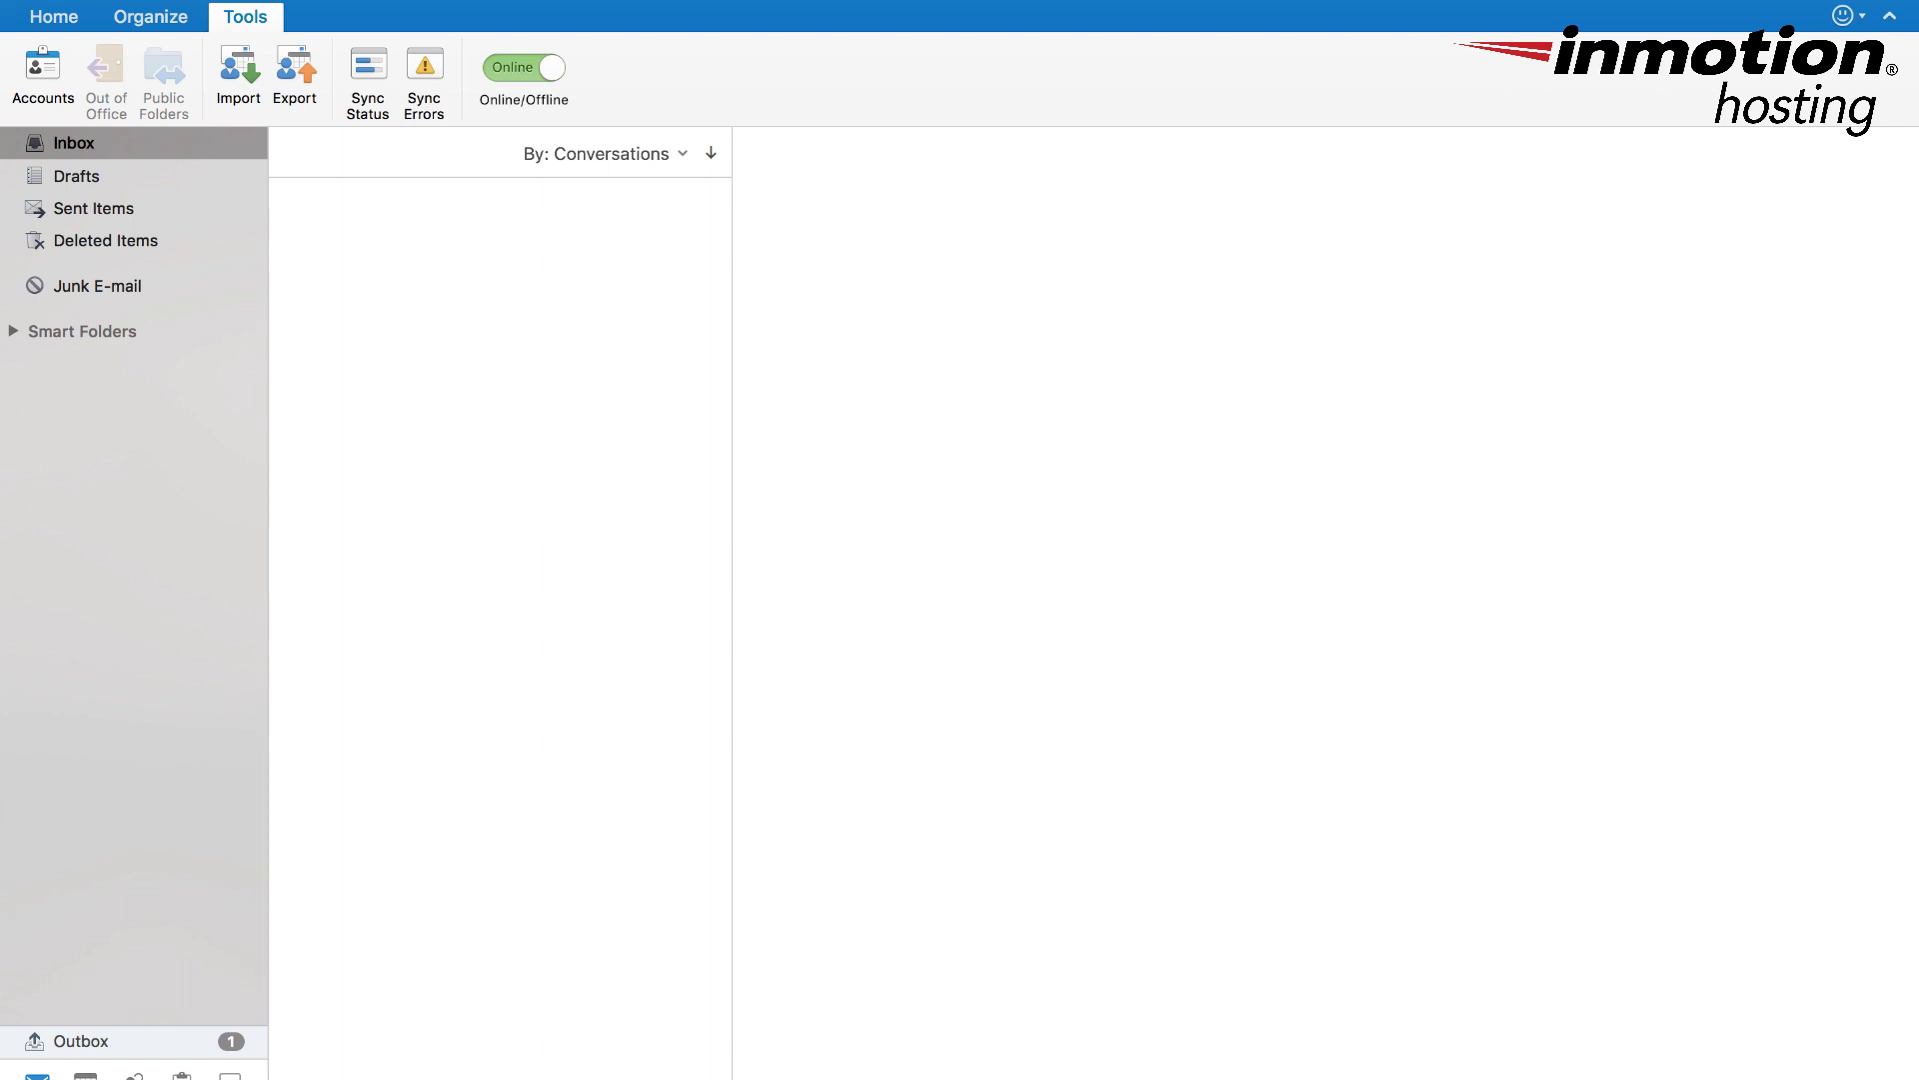
left_click(90, 0)
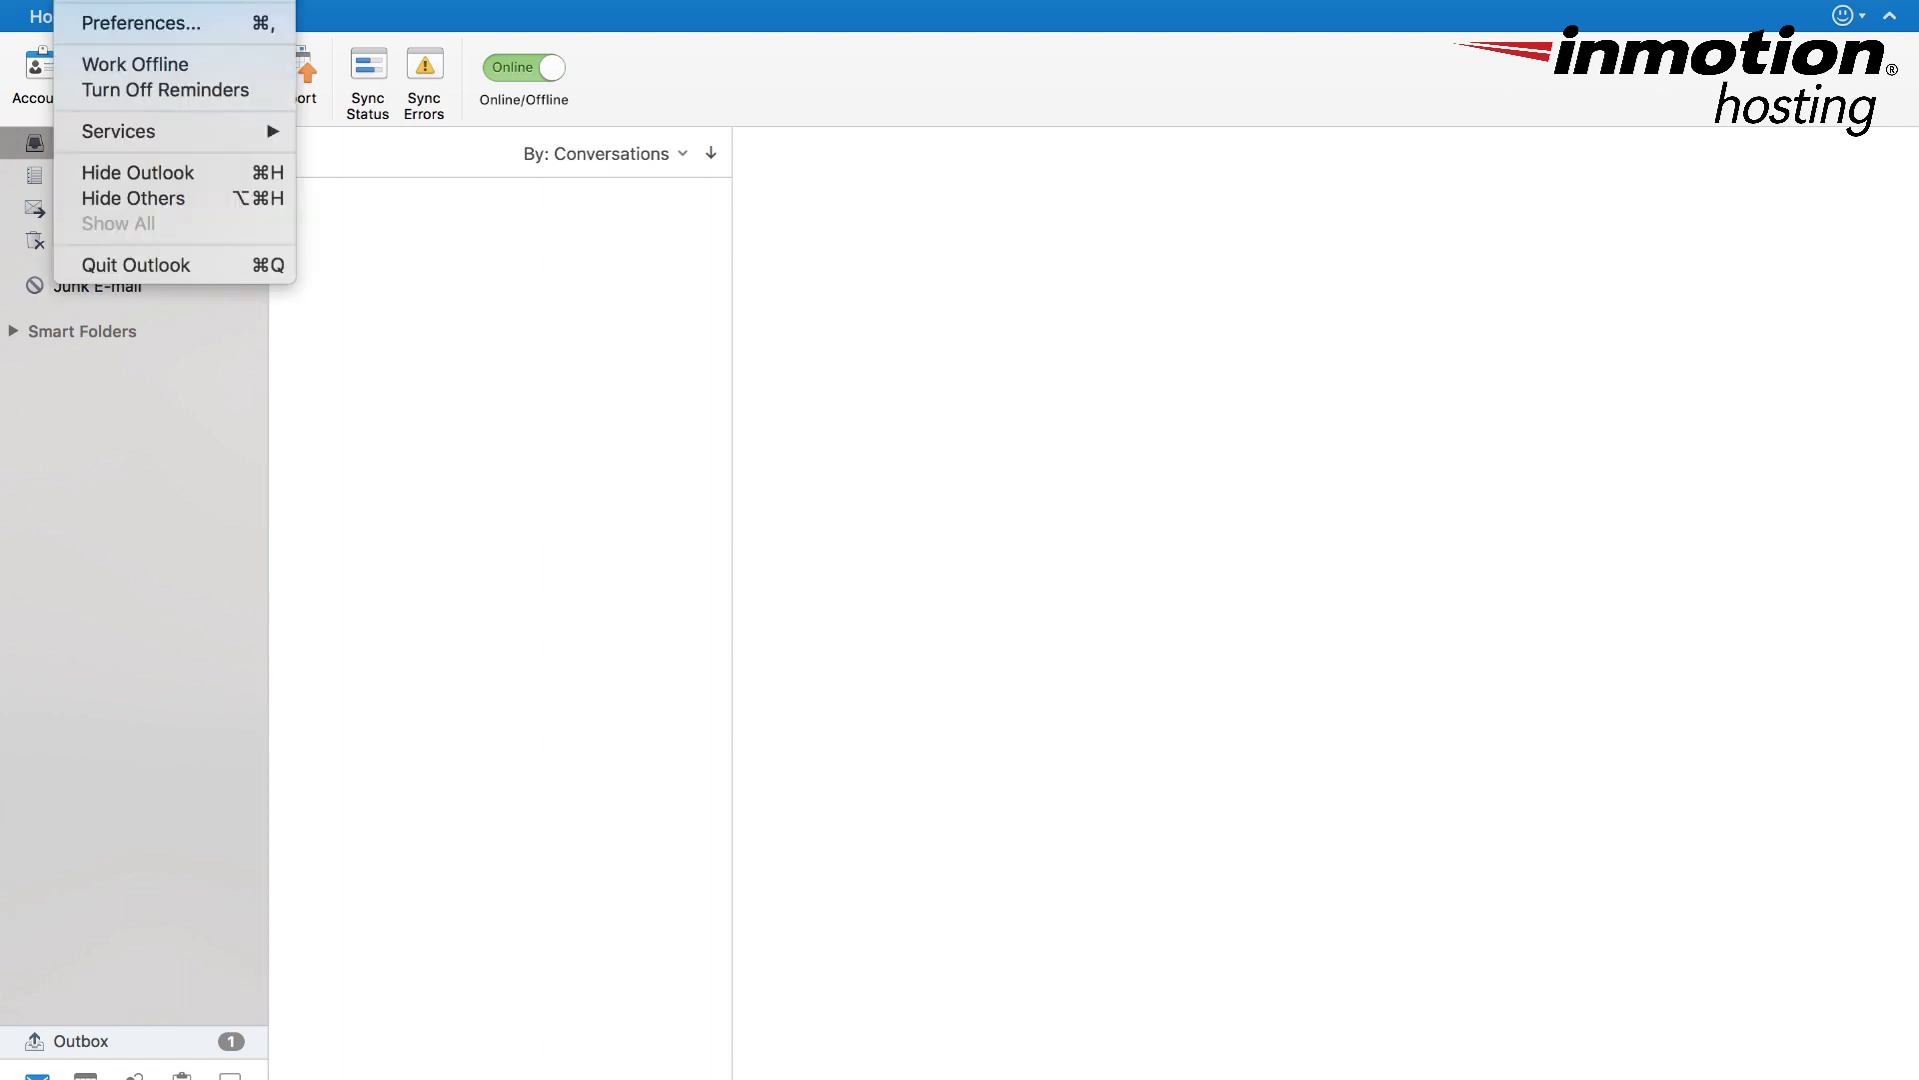
left_click(139, 24)
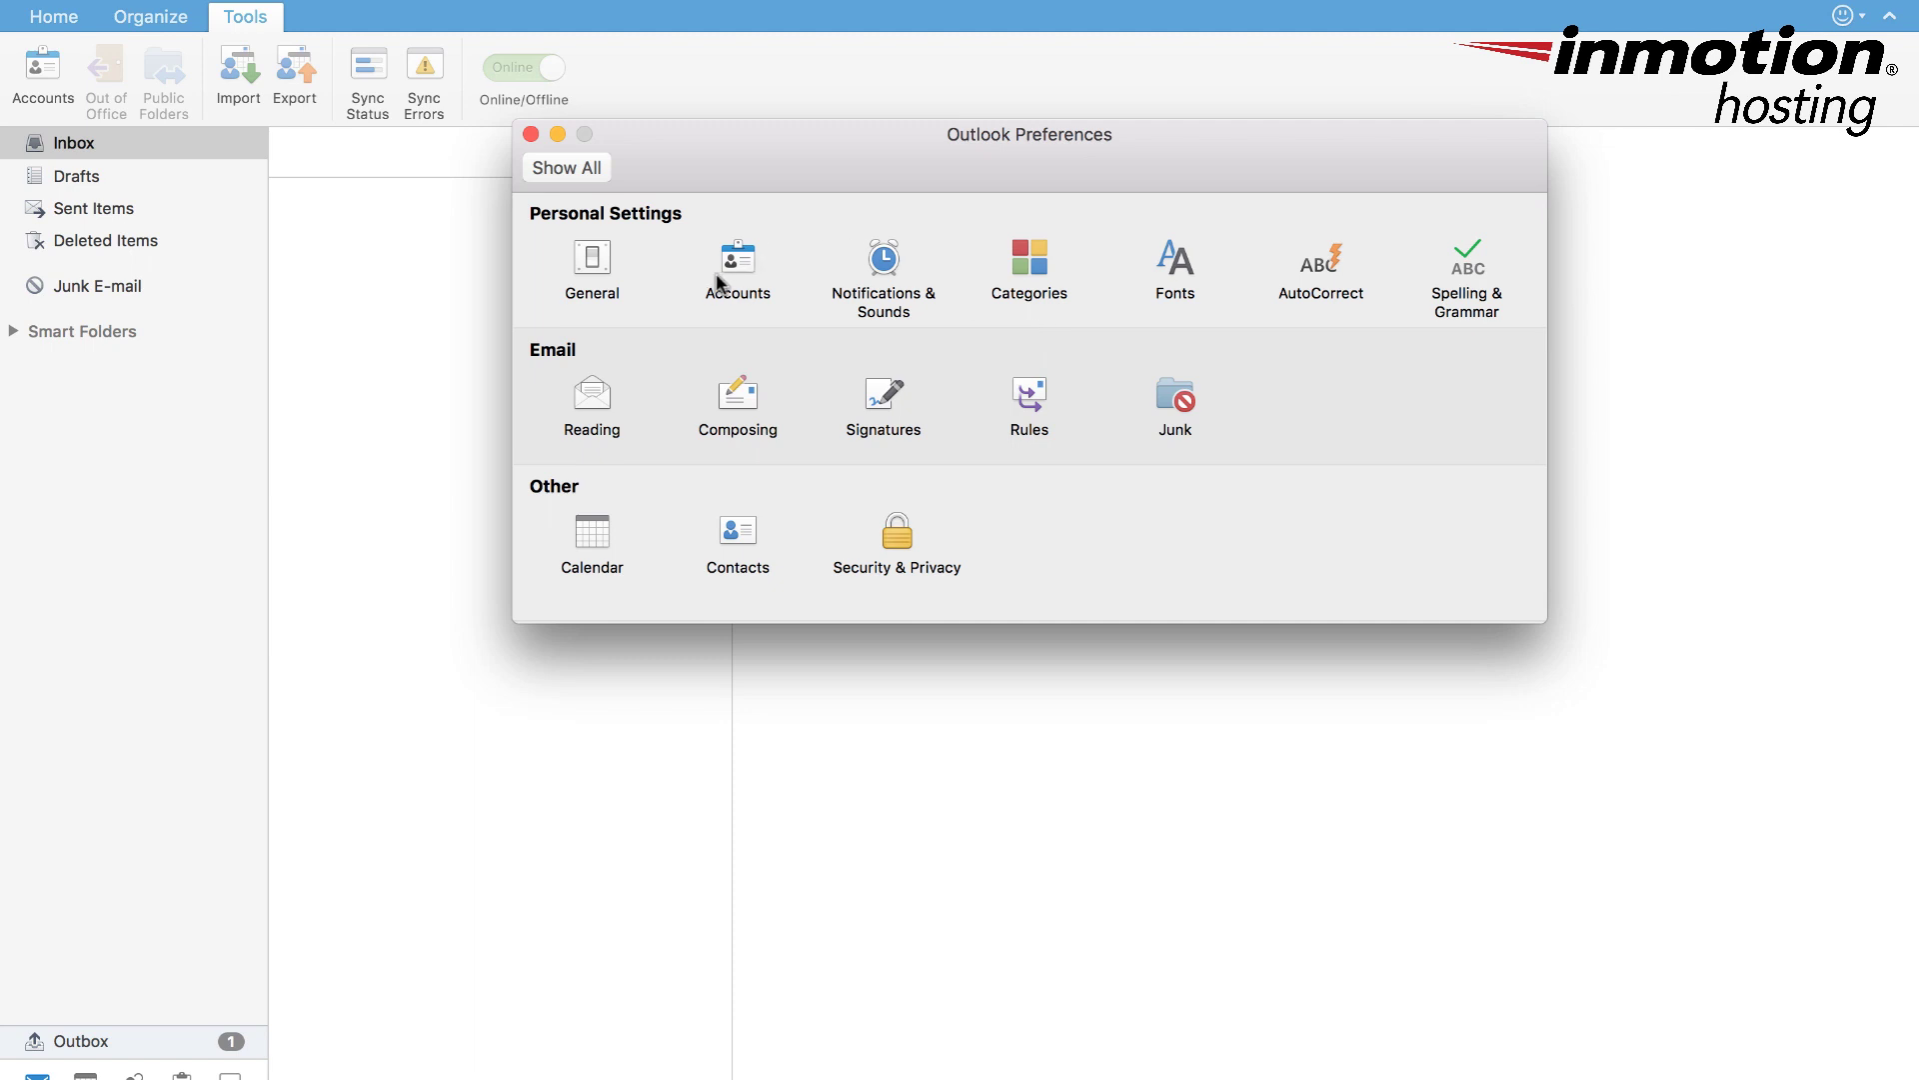
left_click(736, 268)
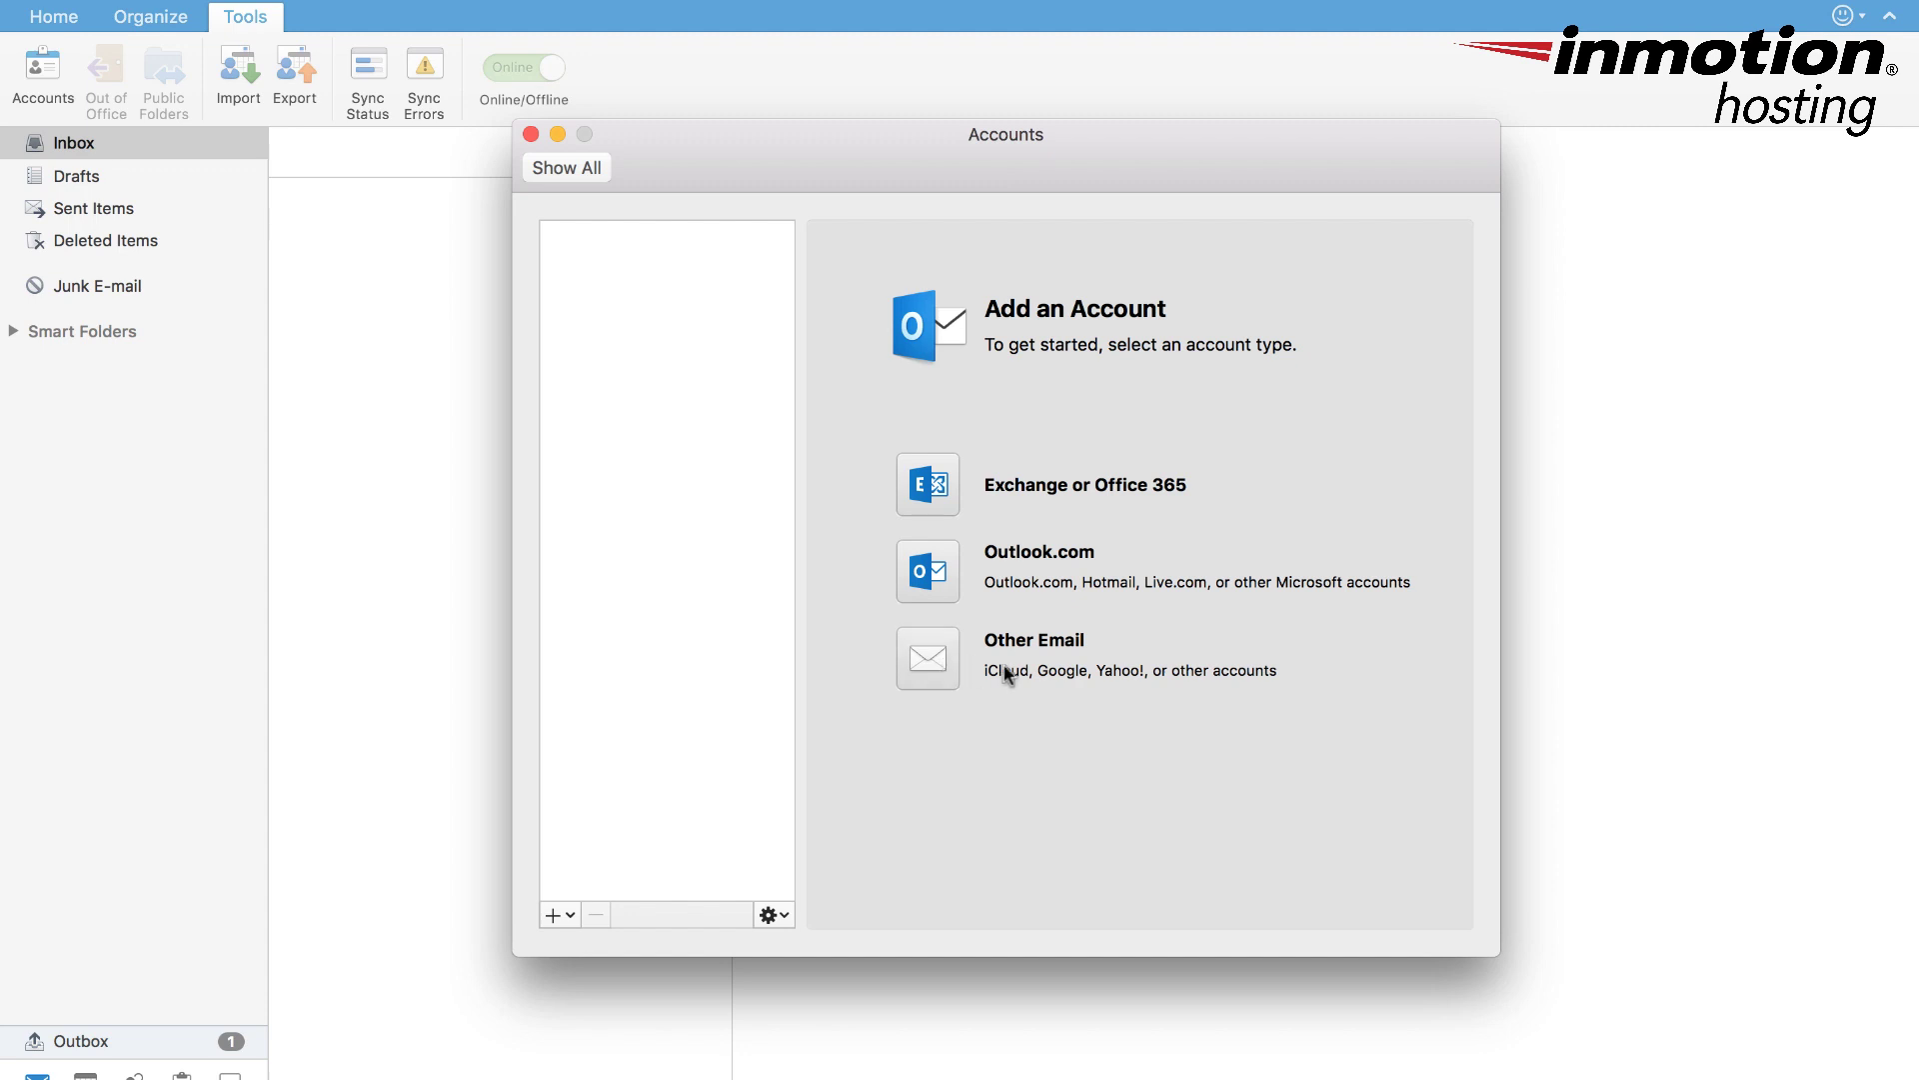
- Start an Other Email account with the e-mail address, password, same address as user name, and IMAP type
left_click(930, 656)
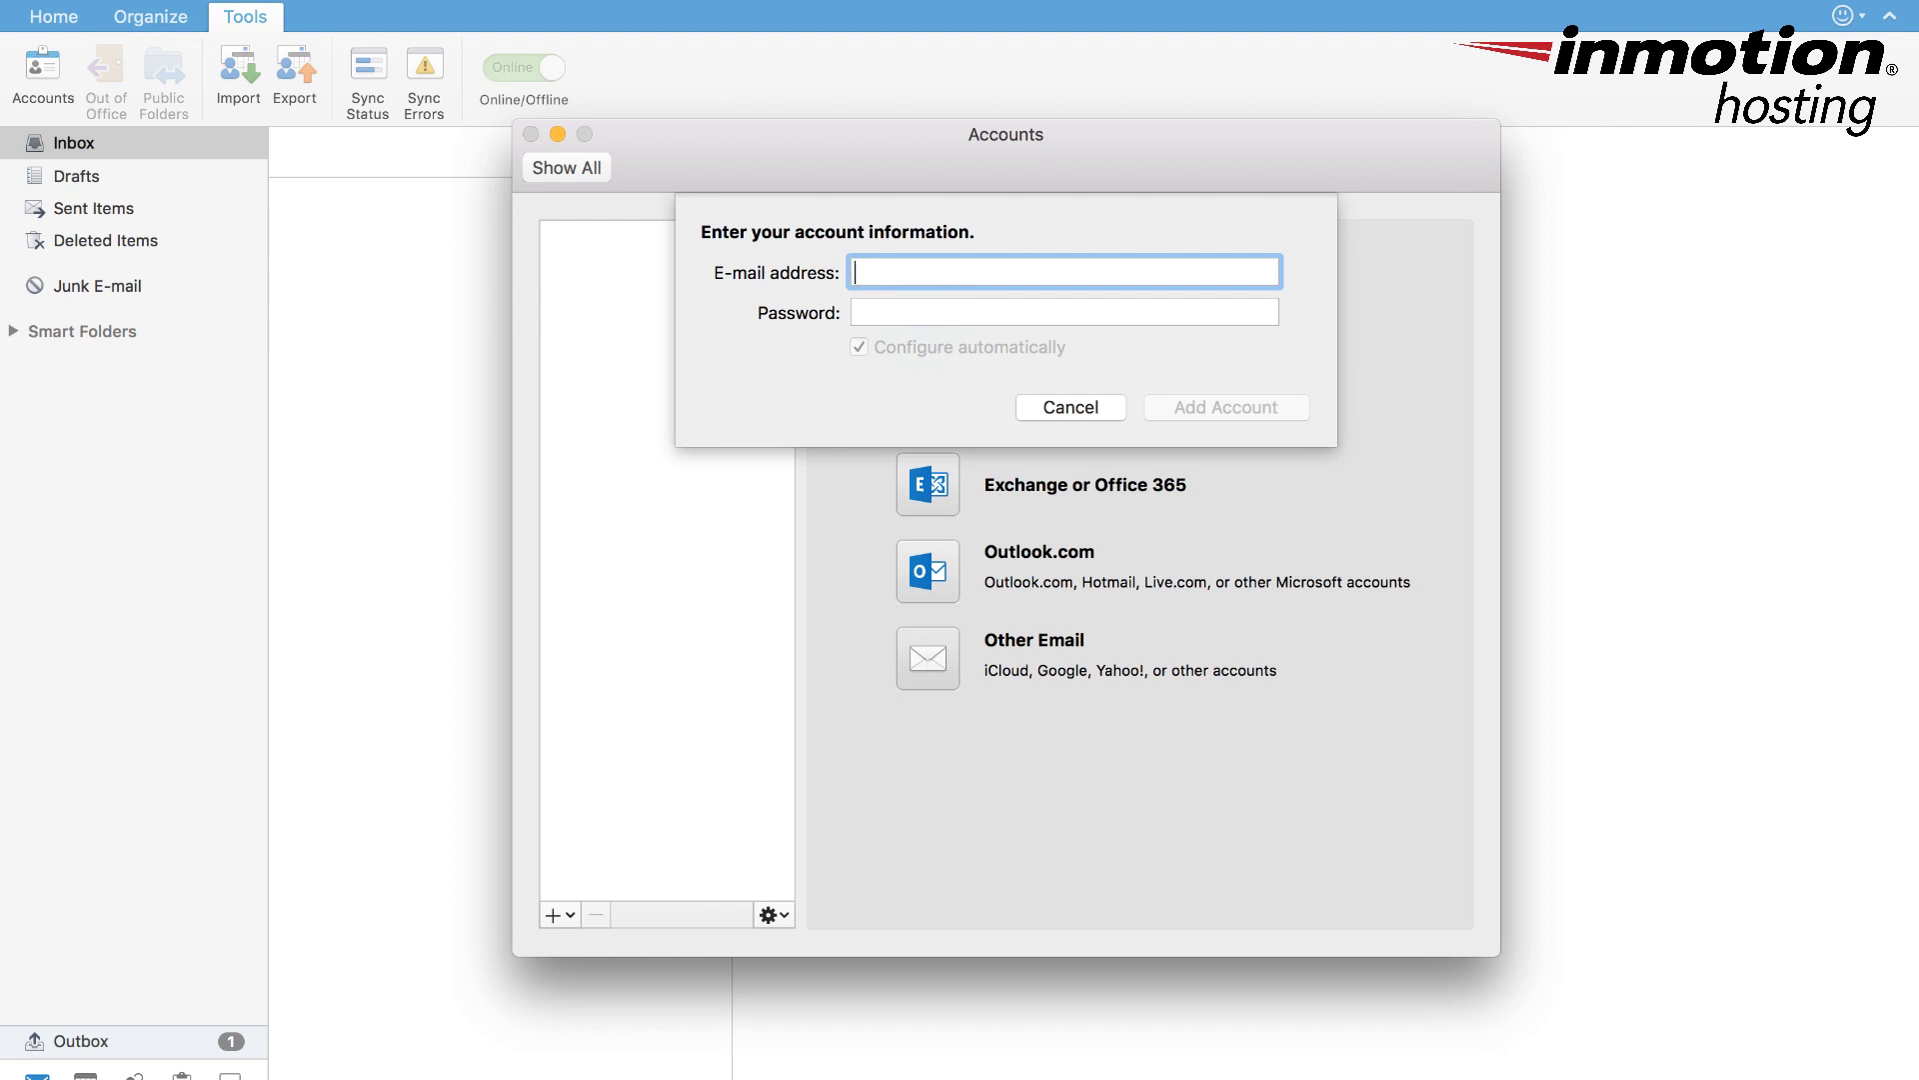
key("Tab")
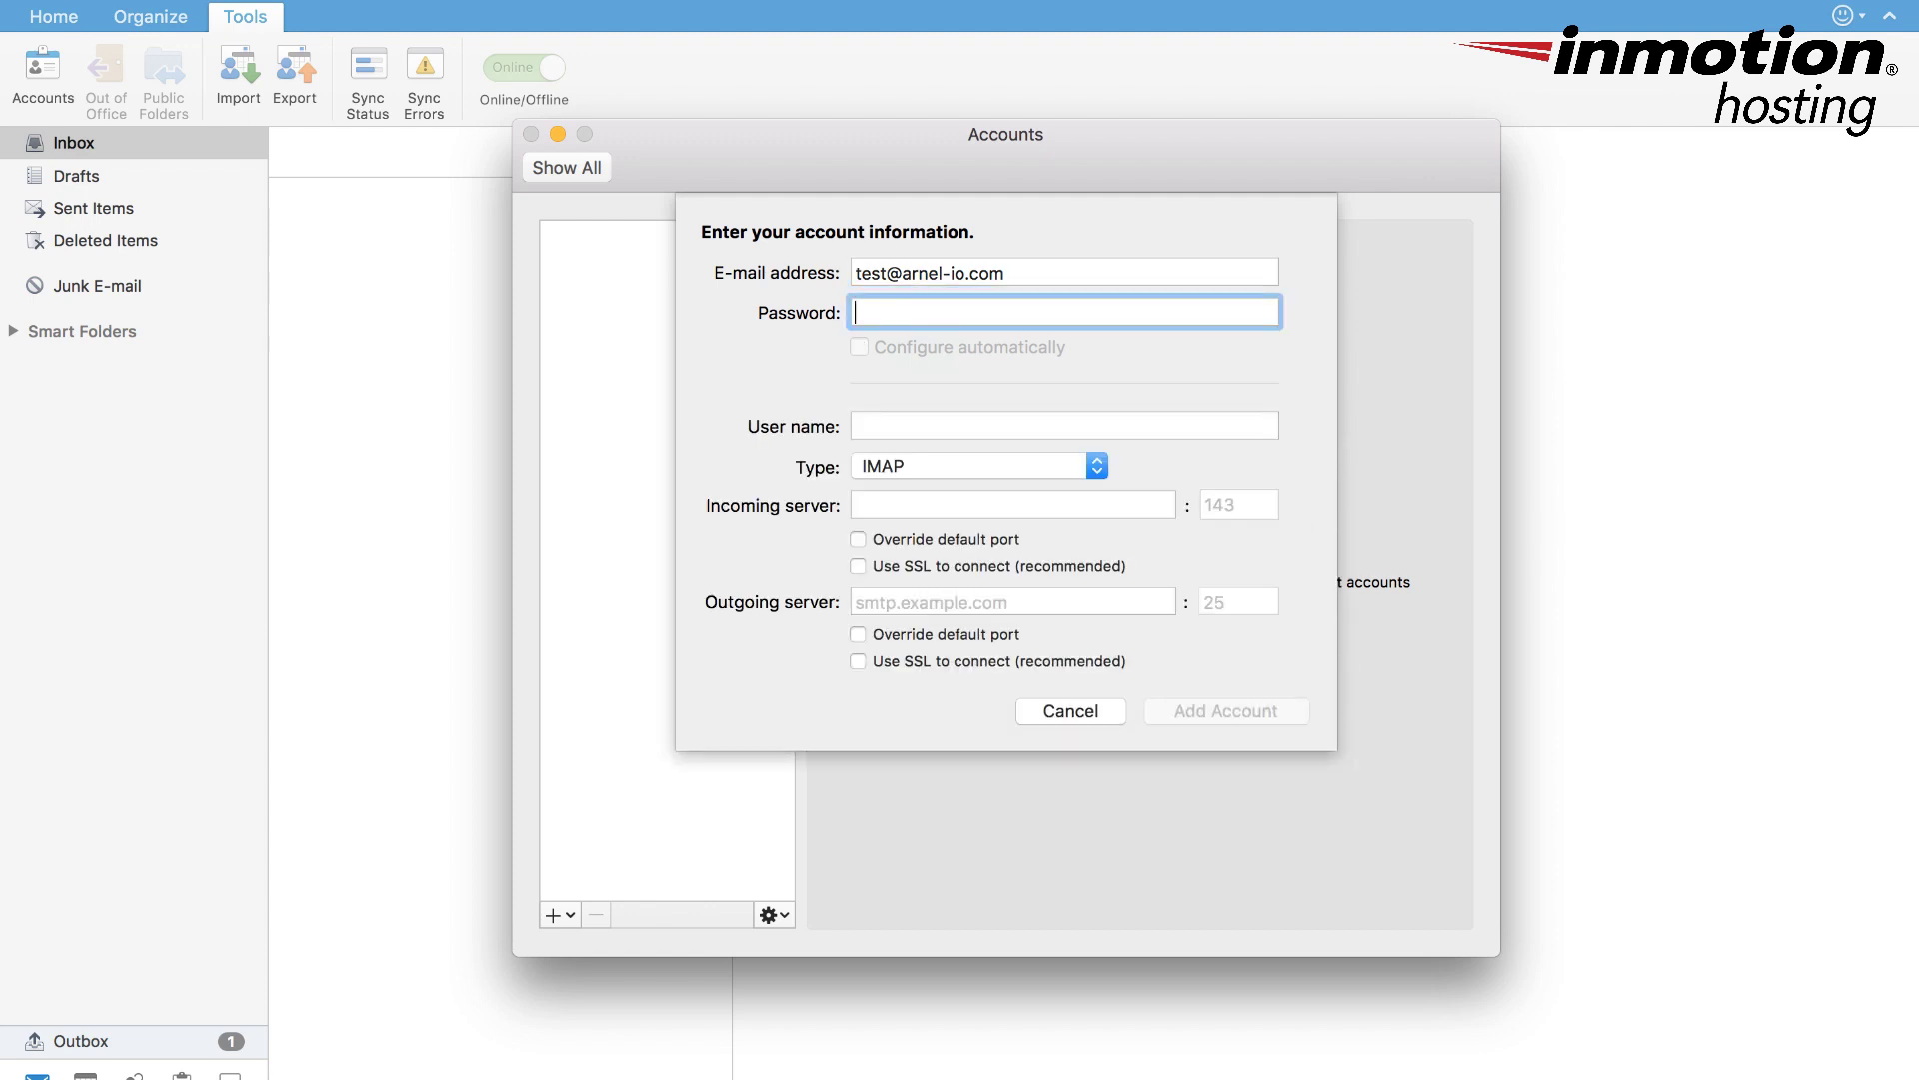
type("••••••••")
key("Tab")
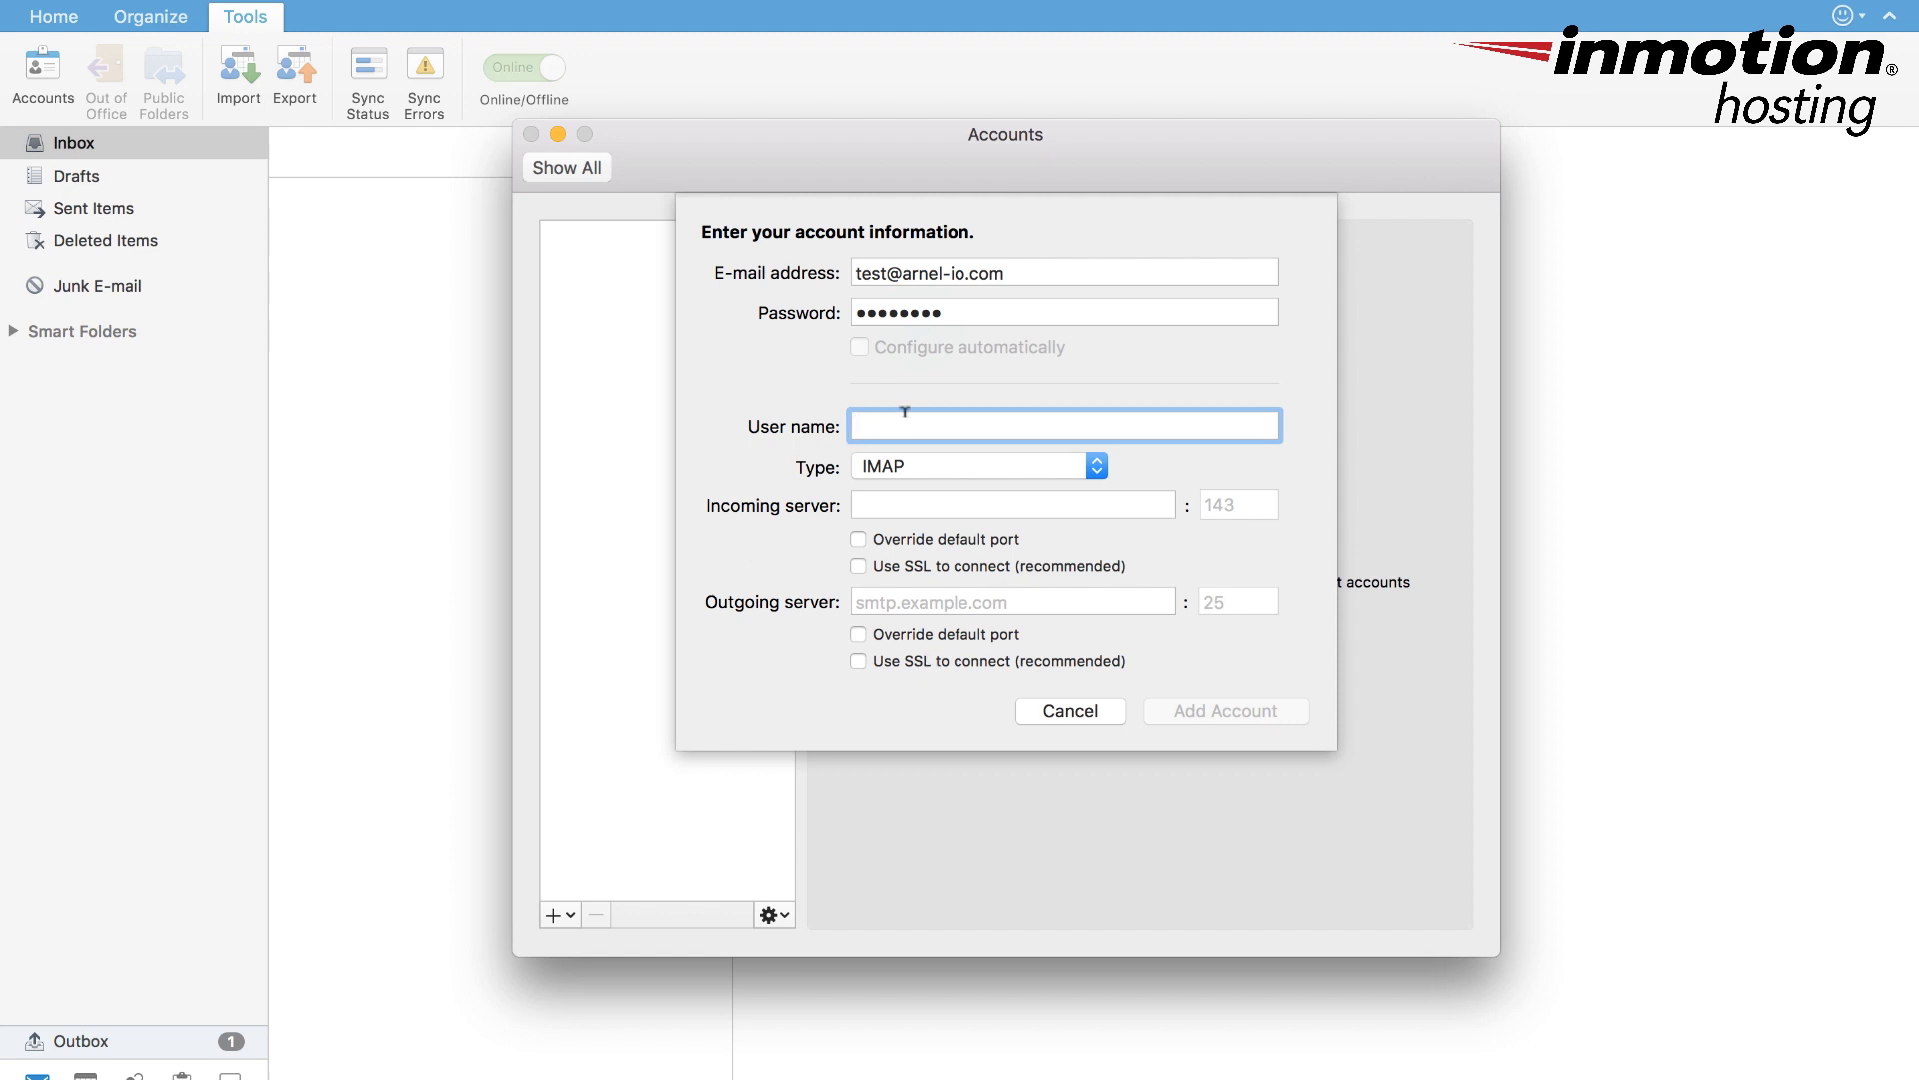
left_click(1096, 466)
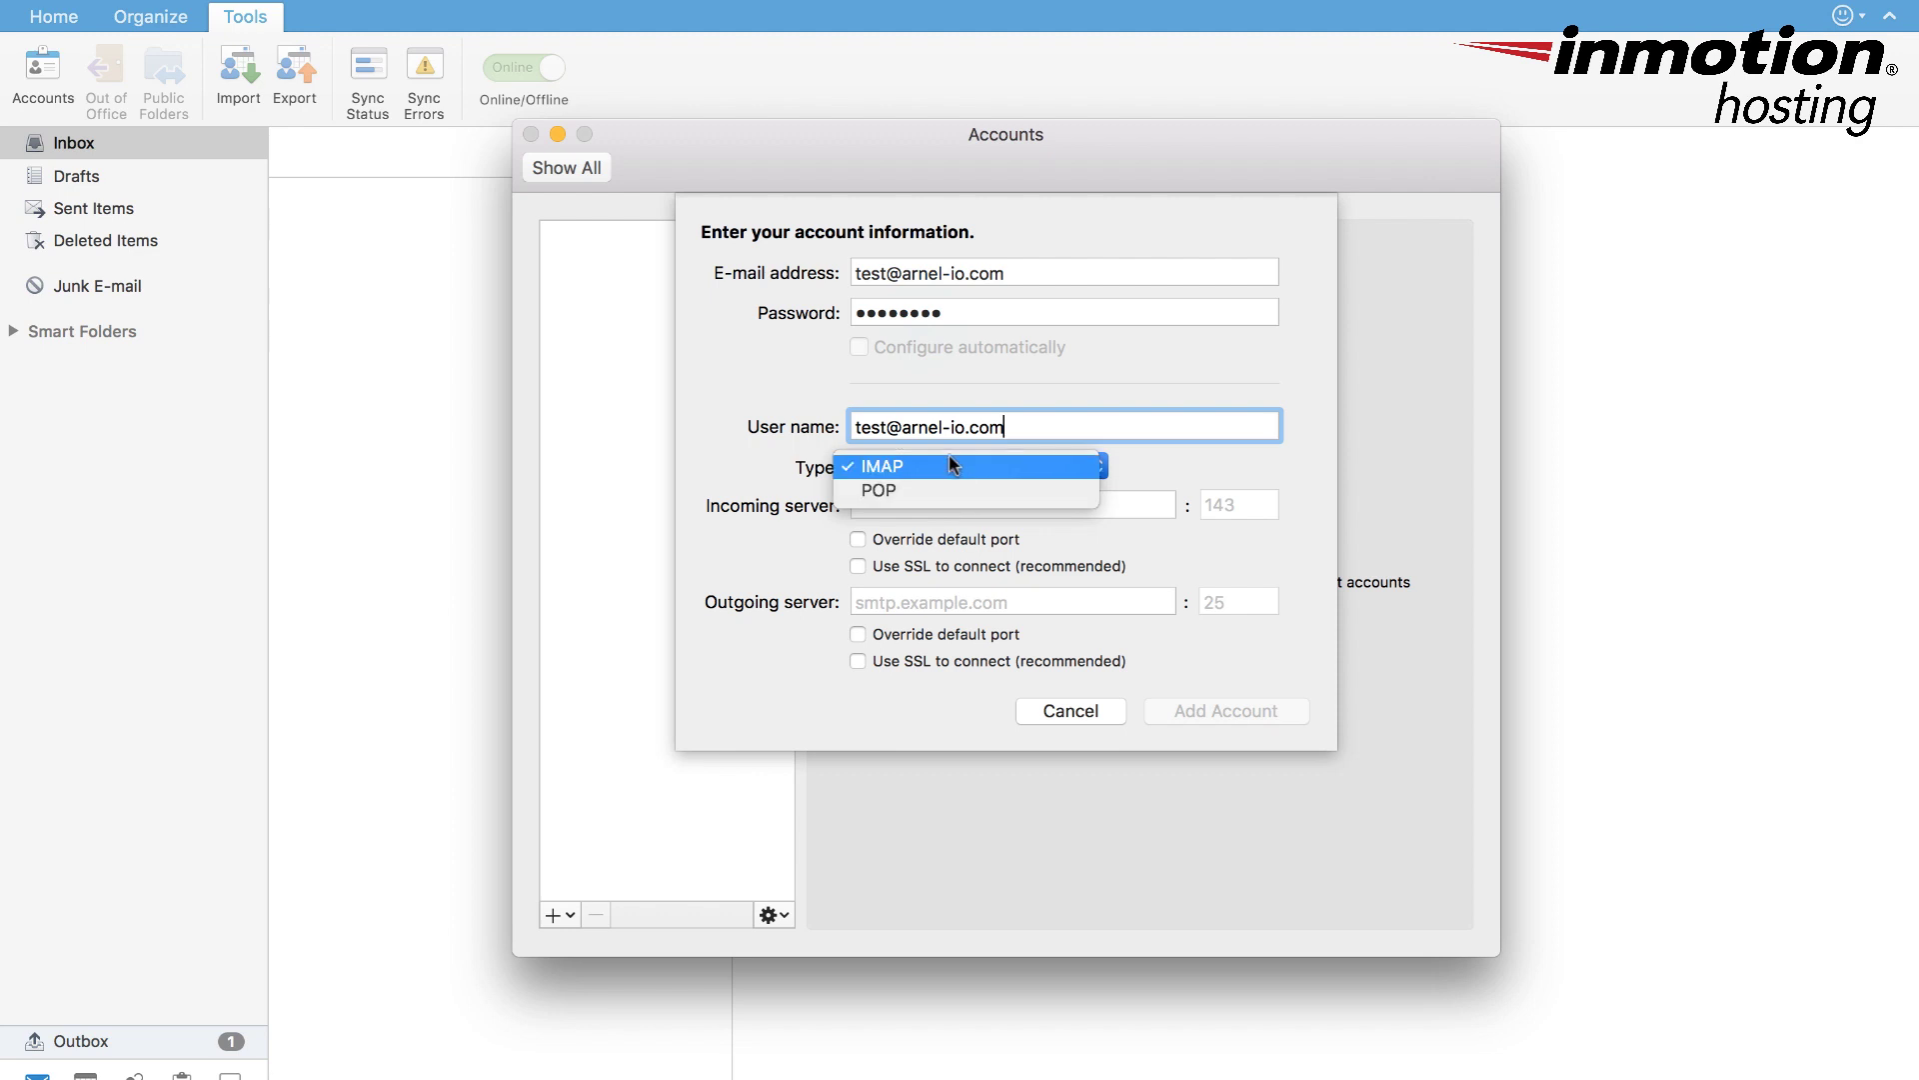
left_click(1177, 465)
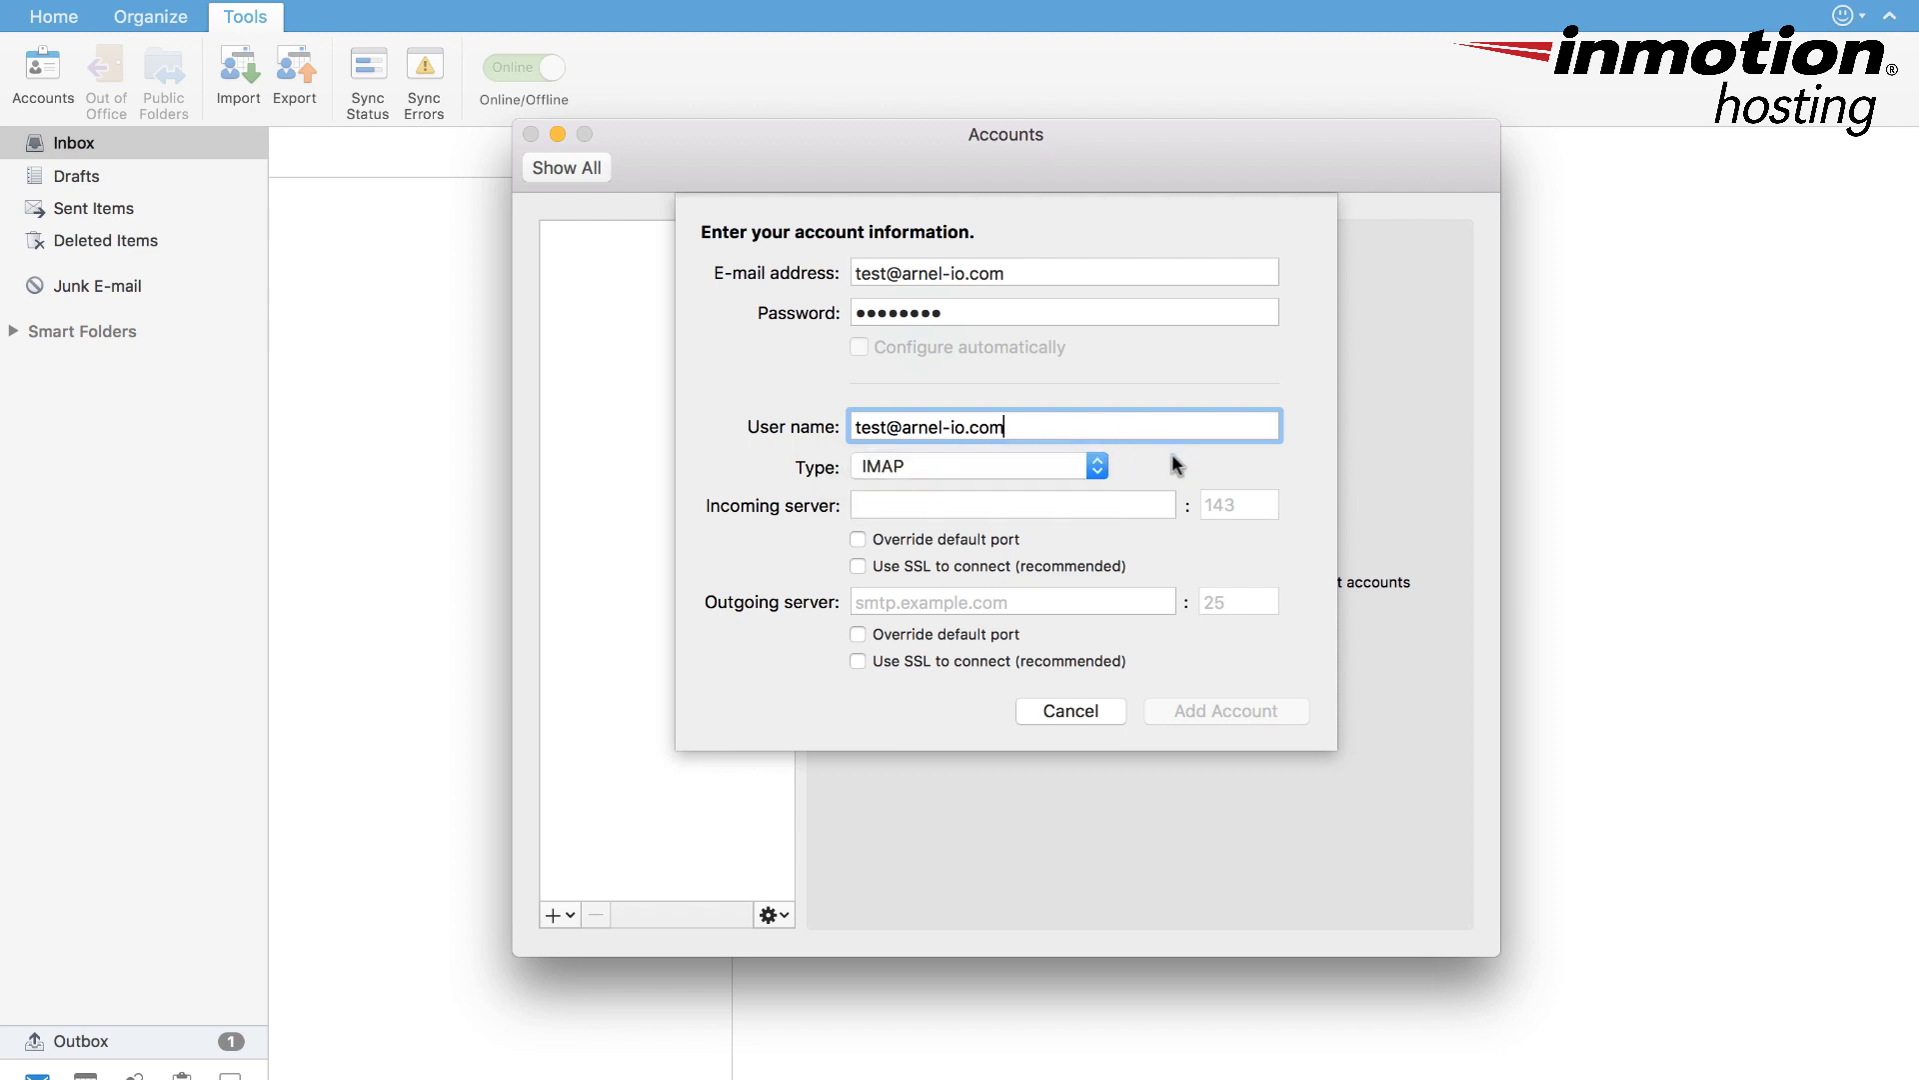
- Set the incoming server to v12345.inmotionhosting.com and enable Use SSL to connect on port 993
left_click(911, 499)
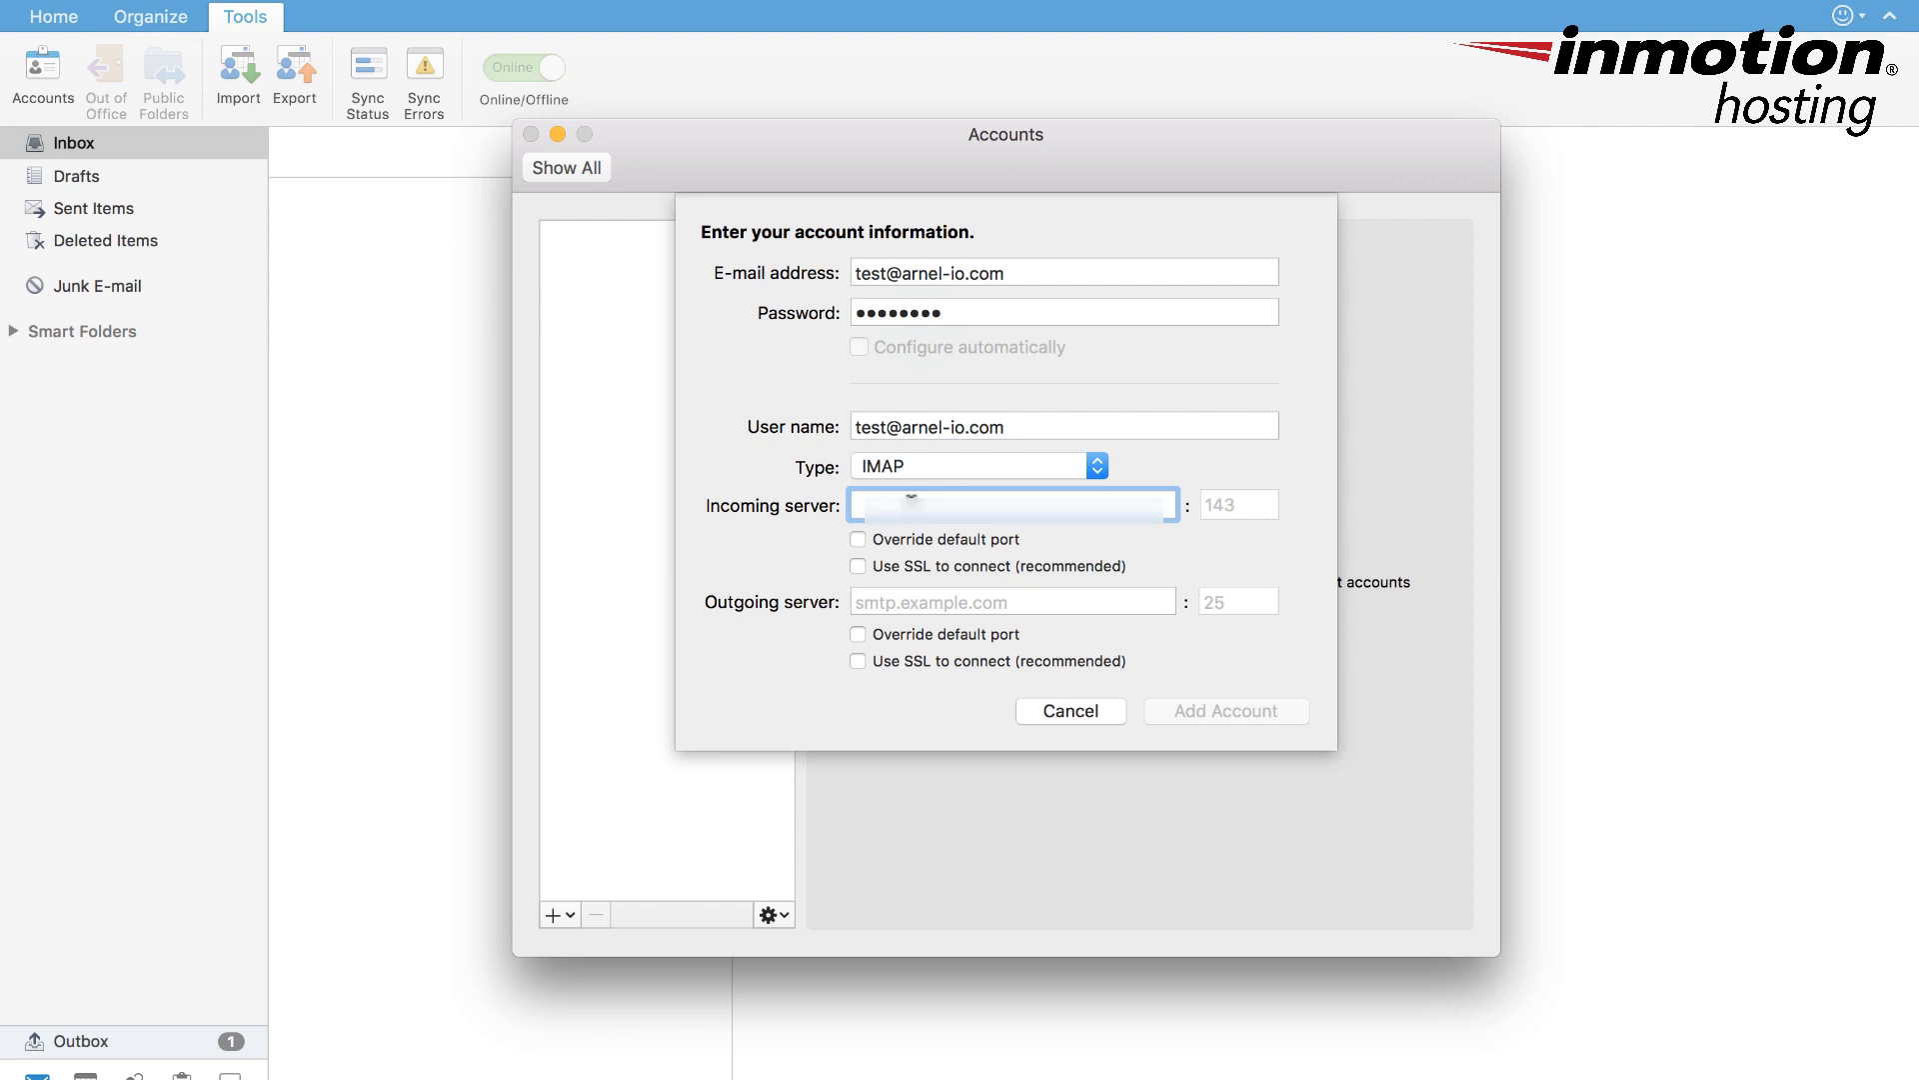
type("v12345.inmotionhos")
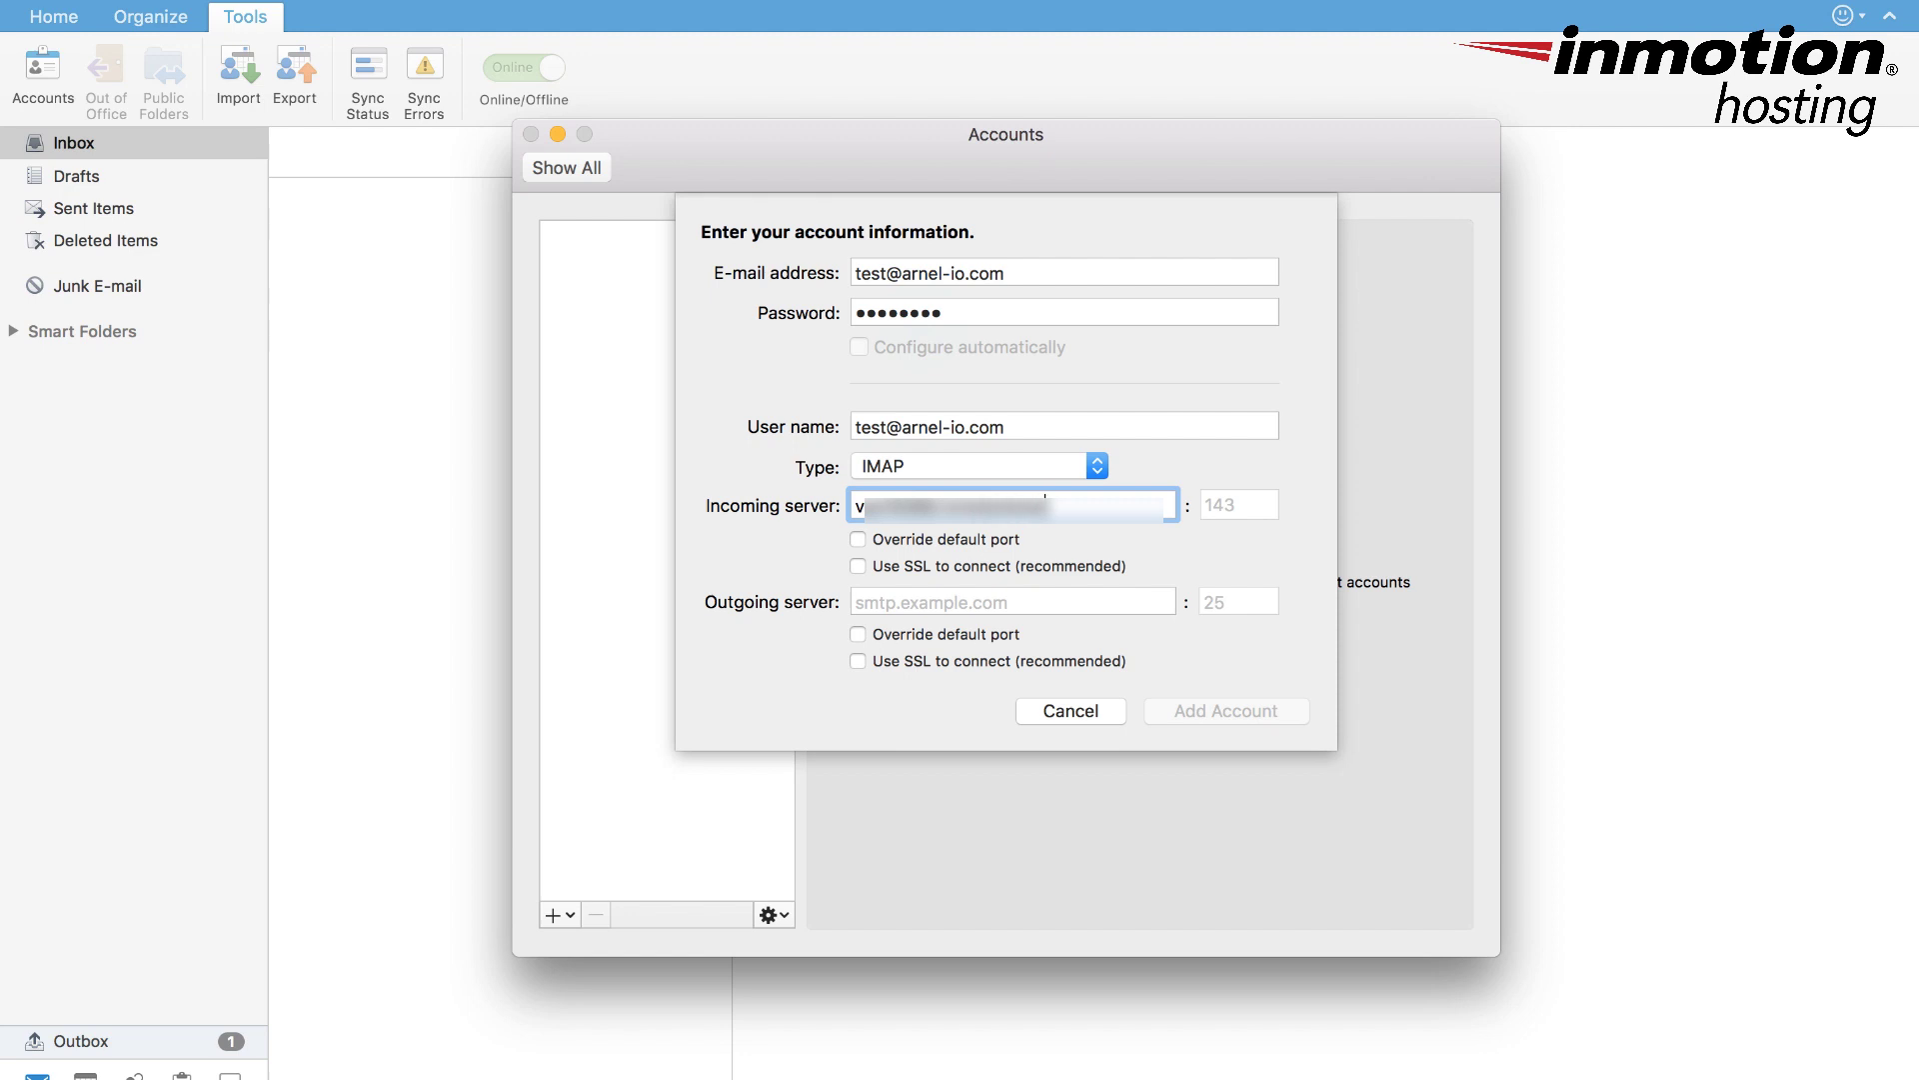
type("ting.com")
left_click(860, 558)
- Enter the outgoing server hostname with SSL on port 465, and tick incoming Override default port
left_click(907, 600)
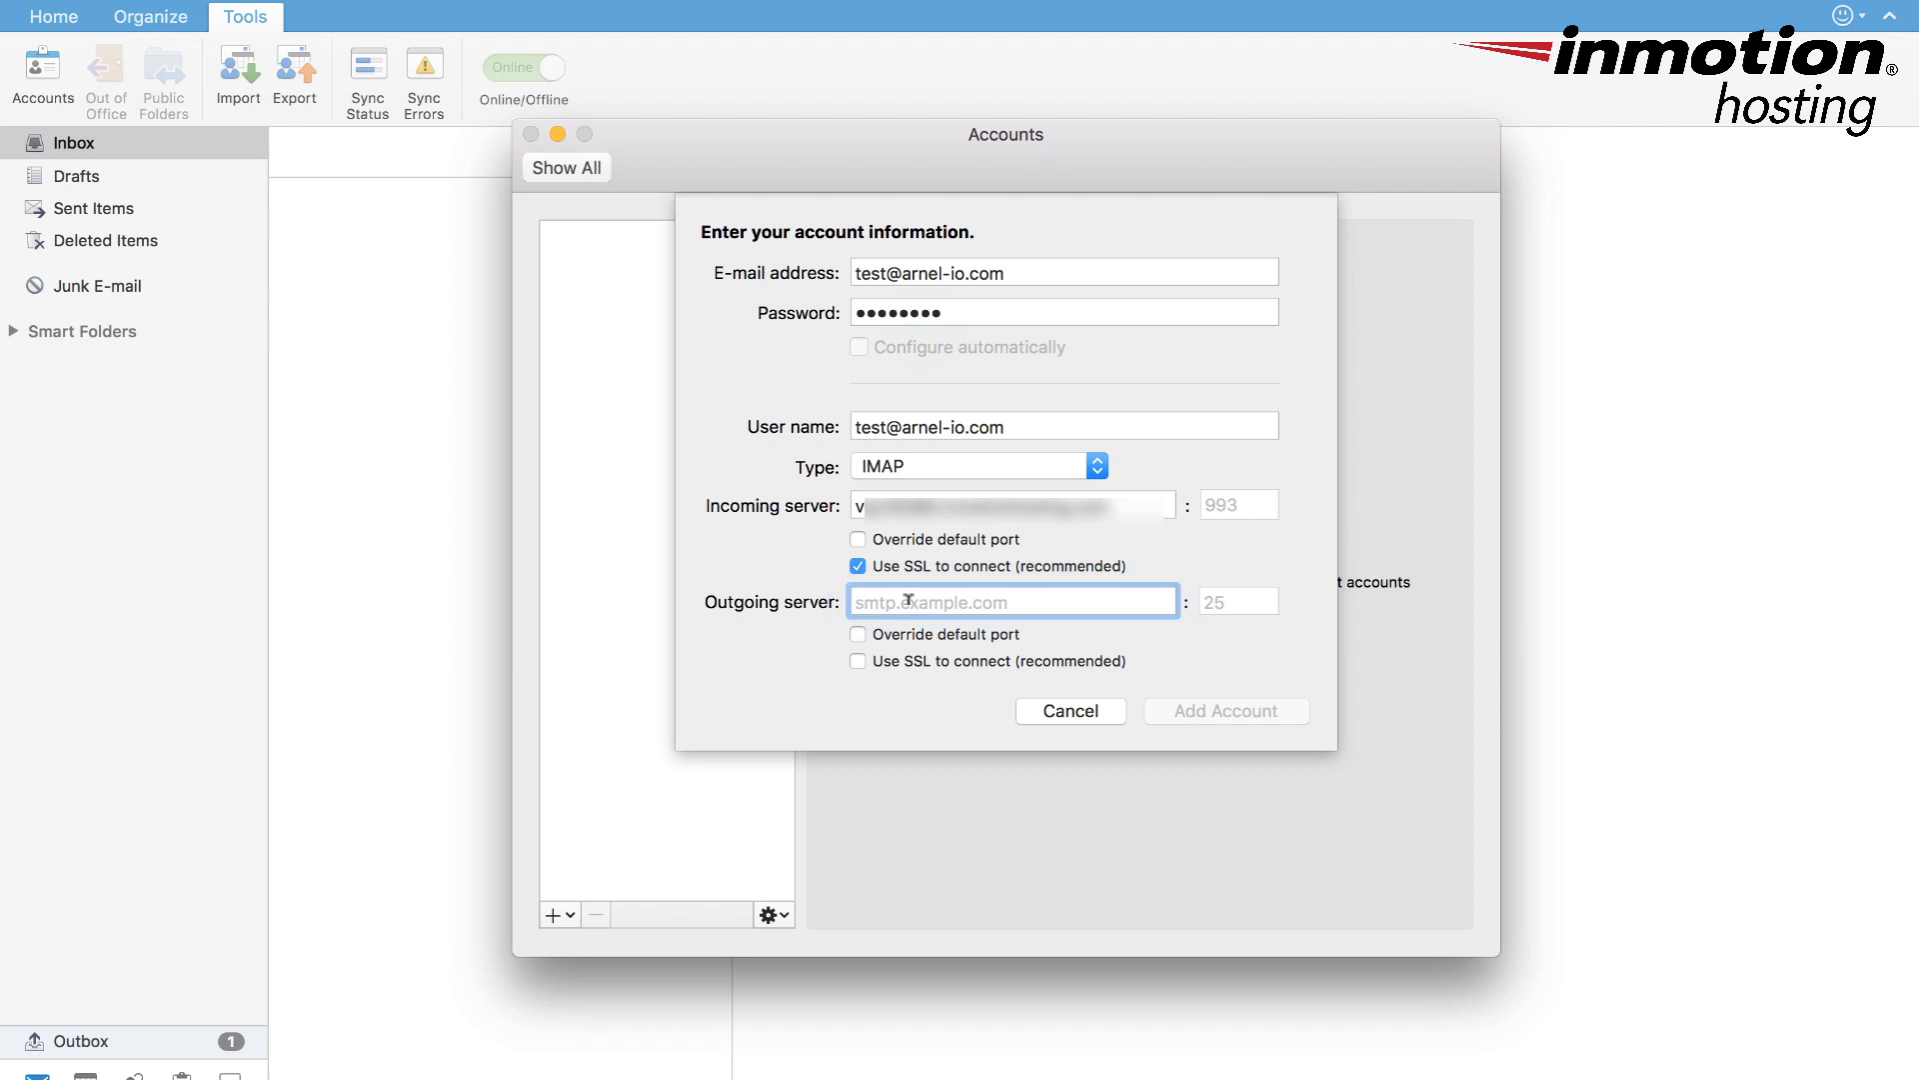
key("super+v")
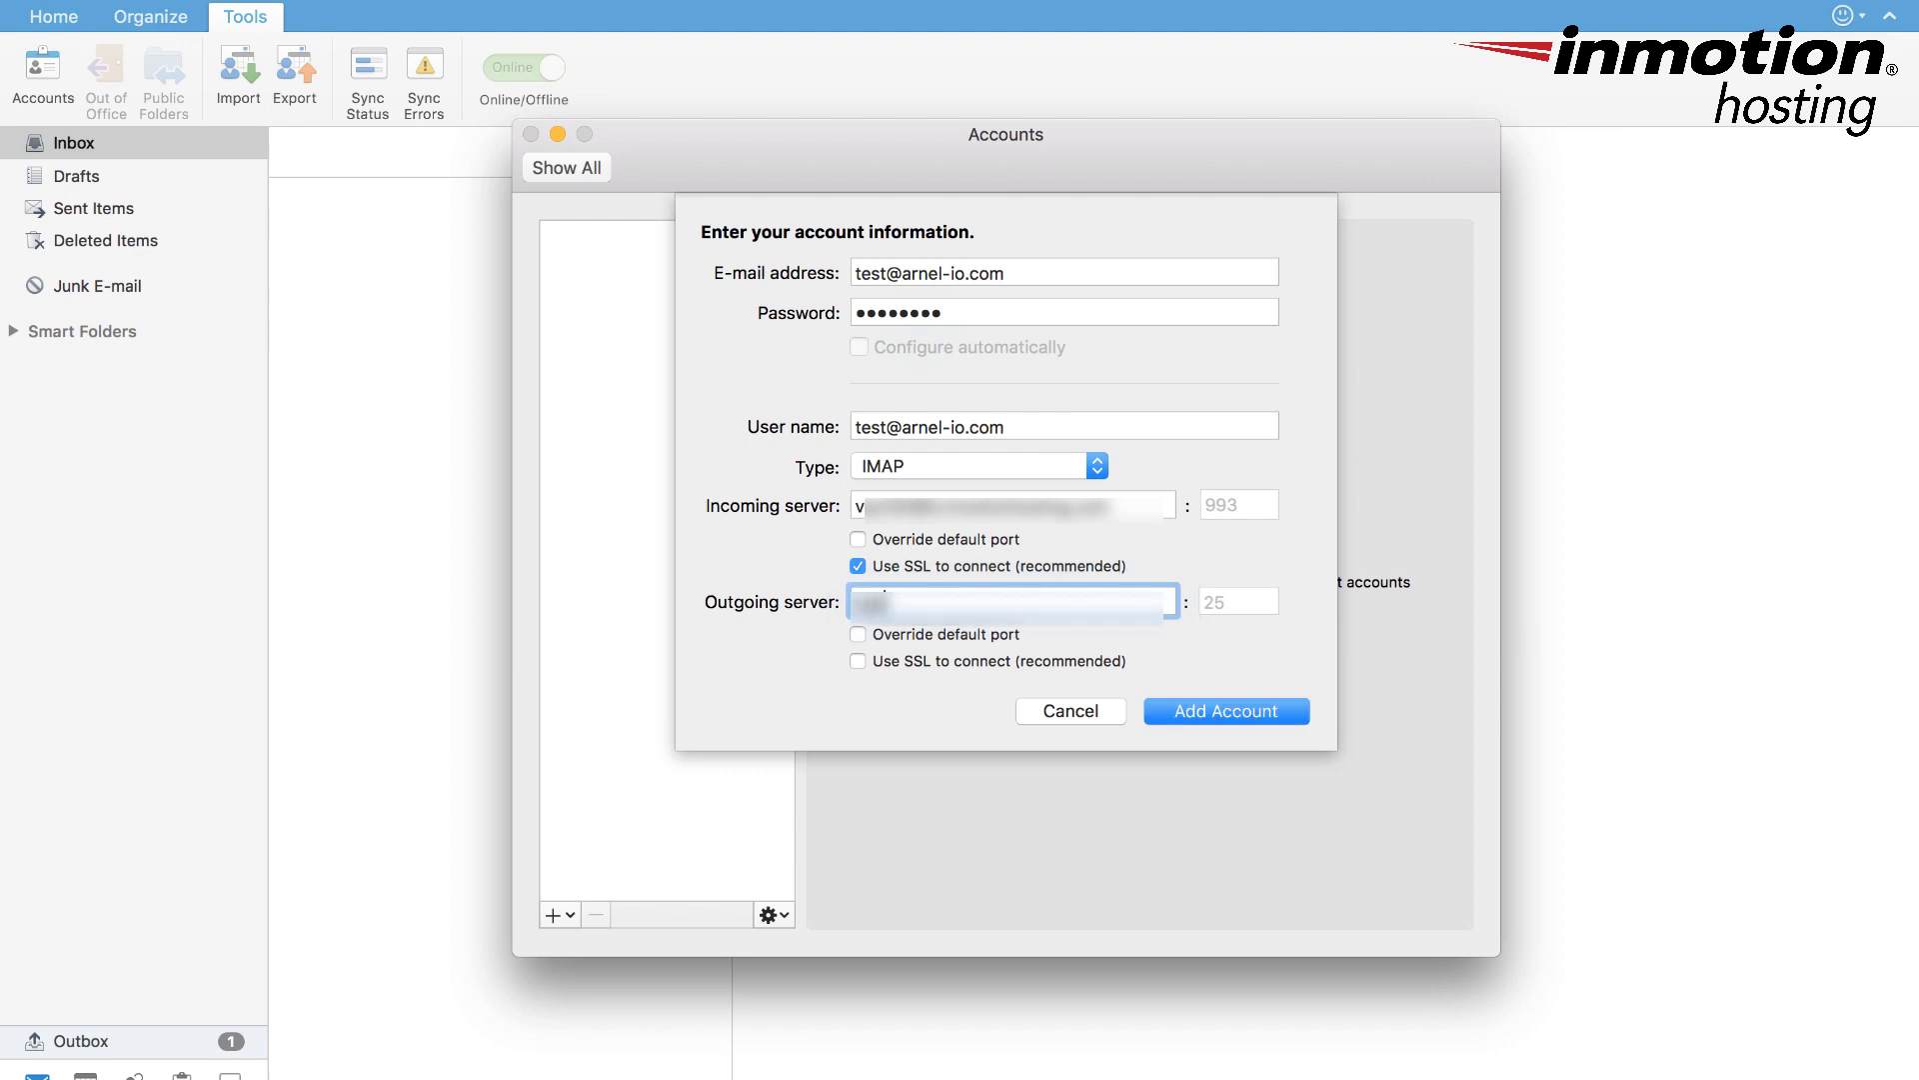
type("mailmotionhosting.co")
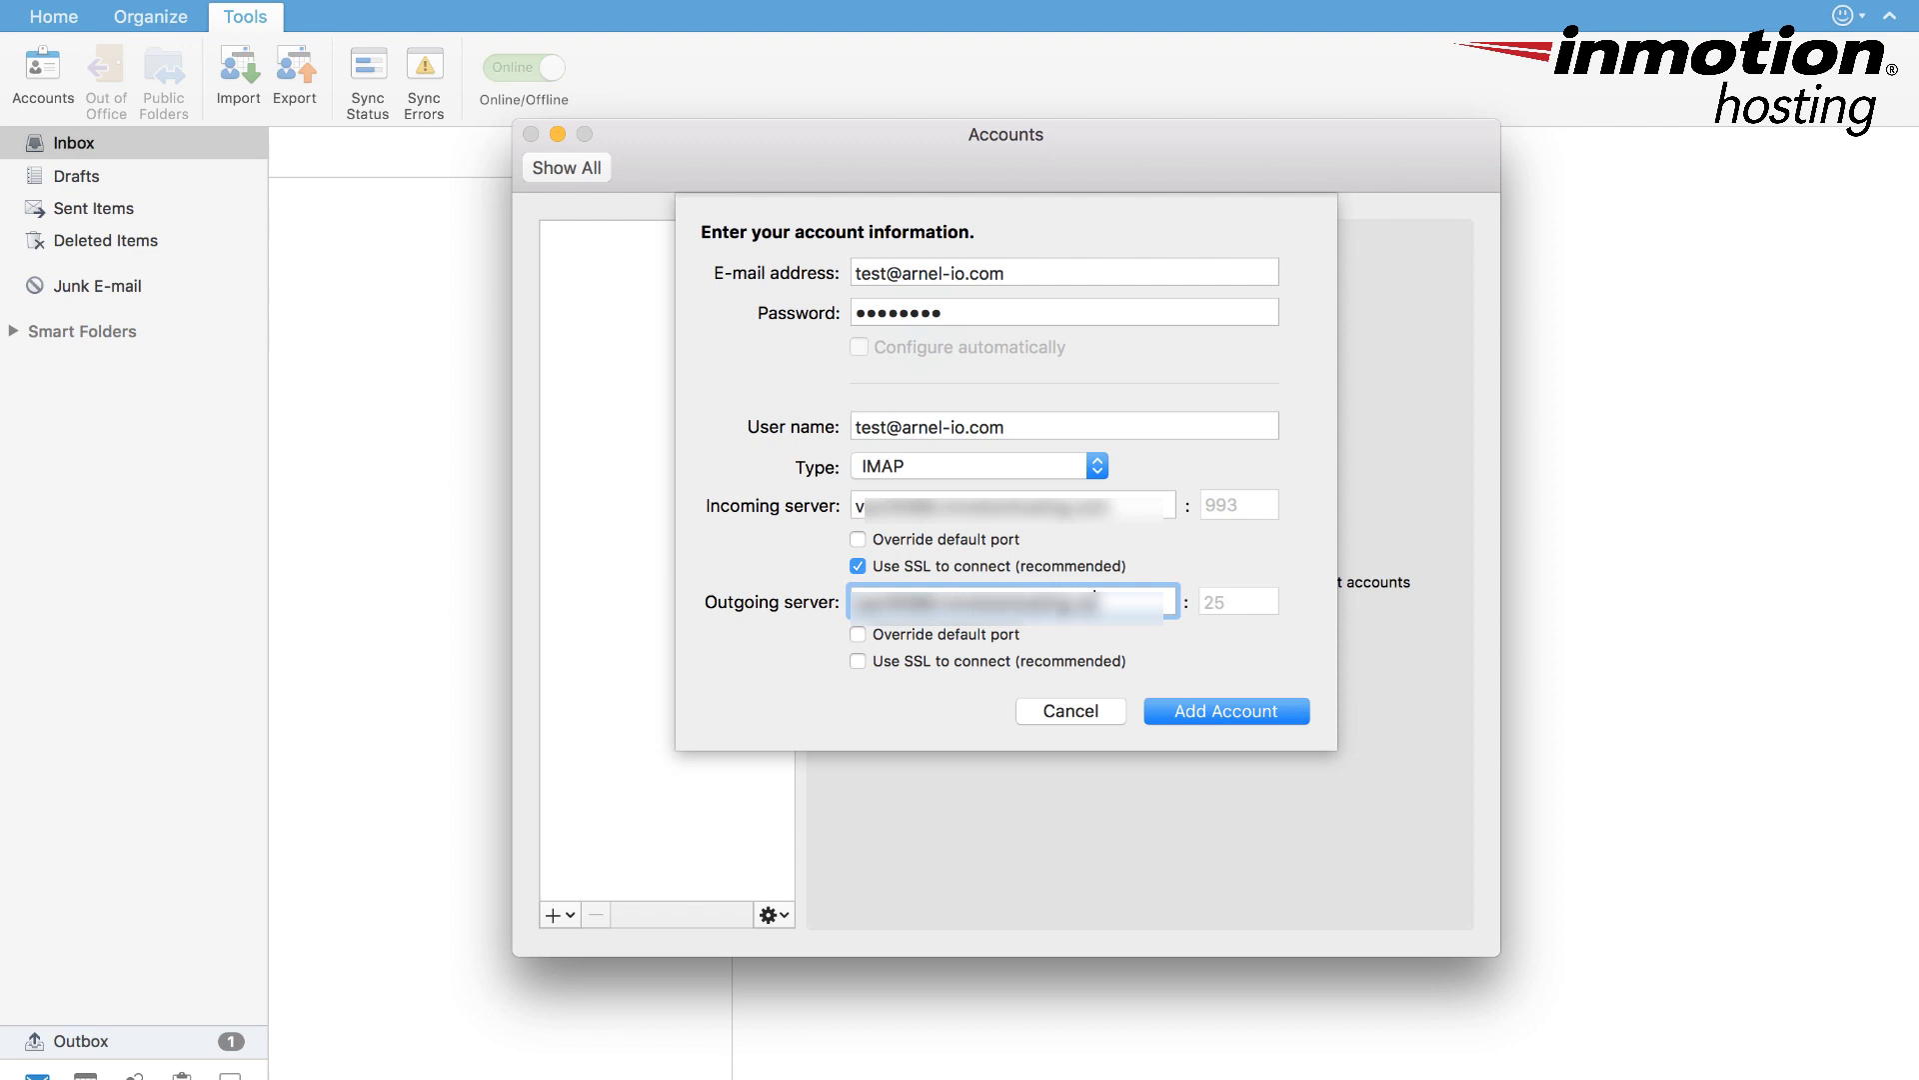
left_click(858, 662)
left_click(857, 539)
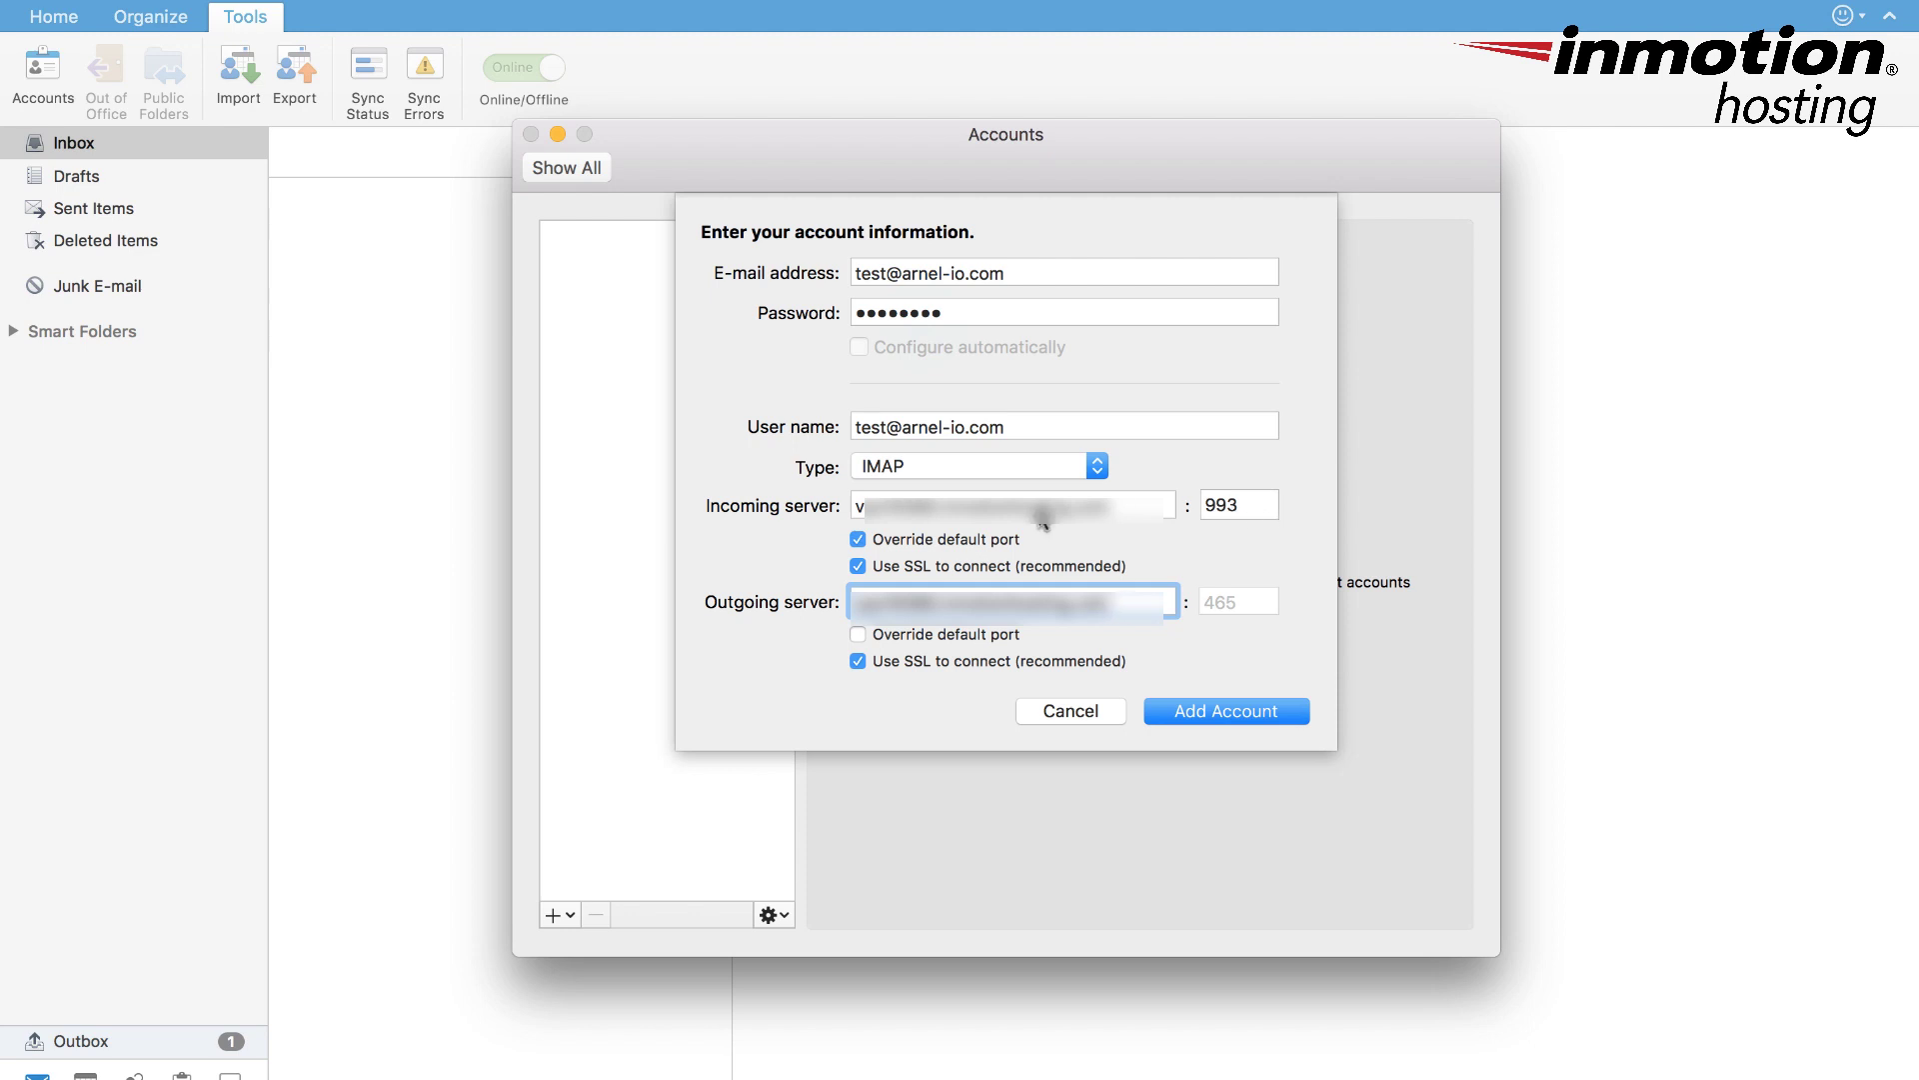
- Restore the default incoming port and add the account, triggering the Verify Certificate warning
left_click(858, 539)
left_click(1262, 722)
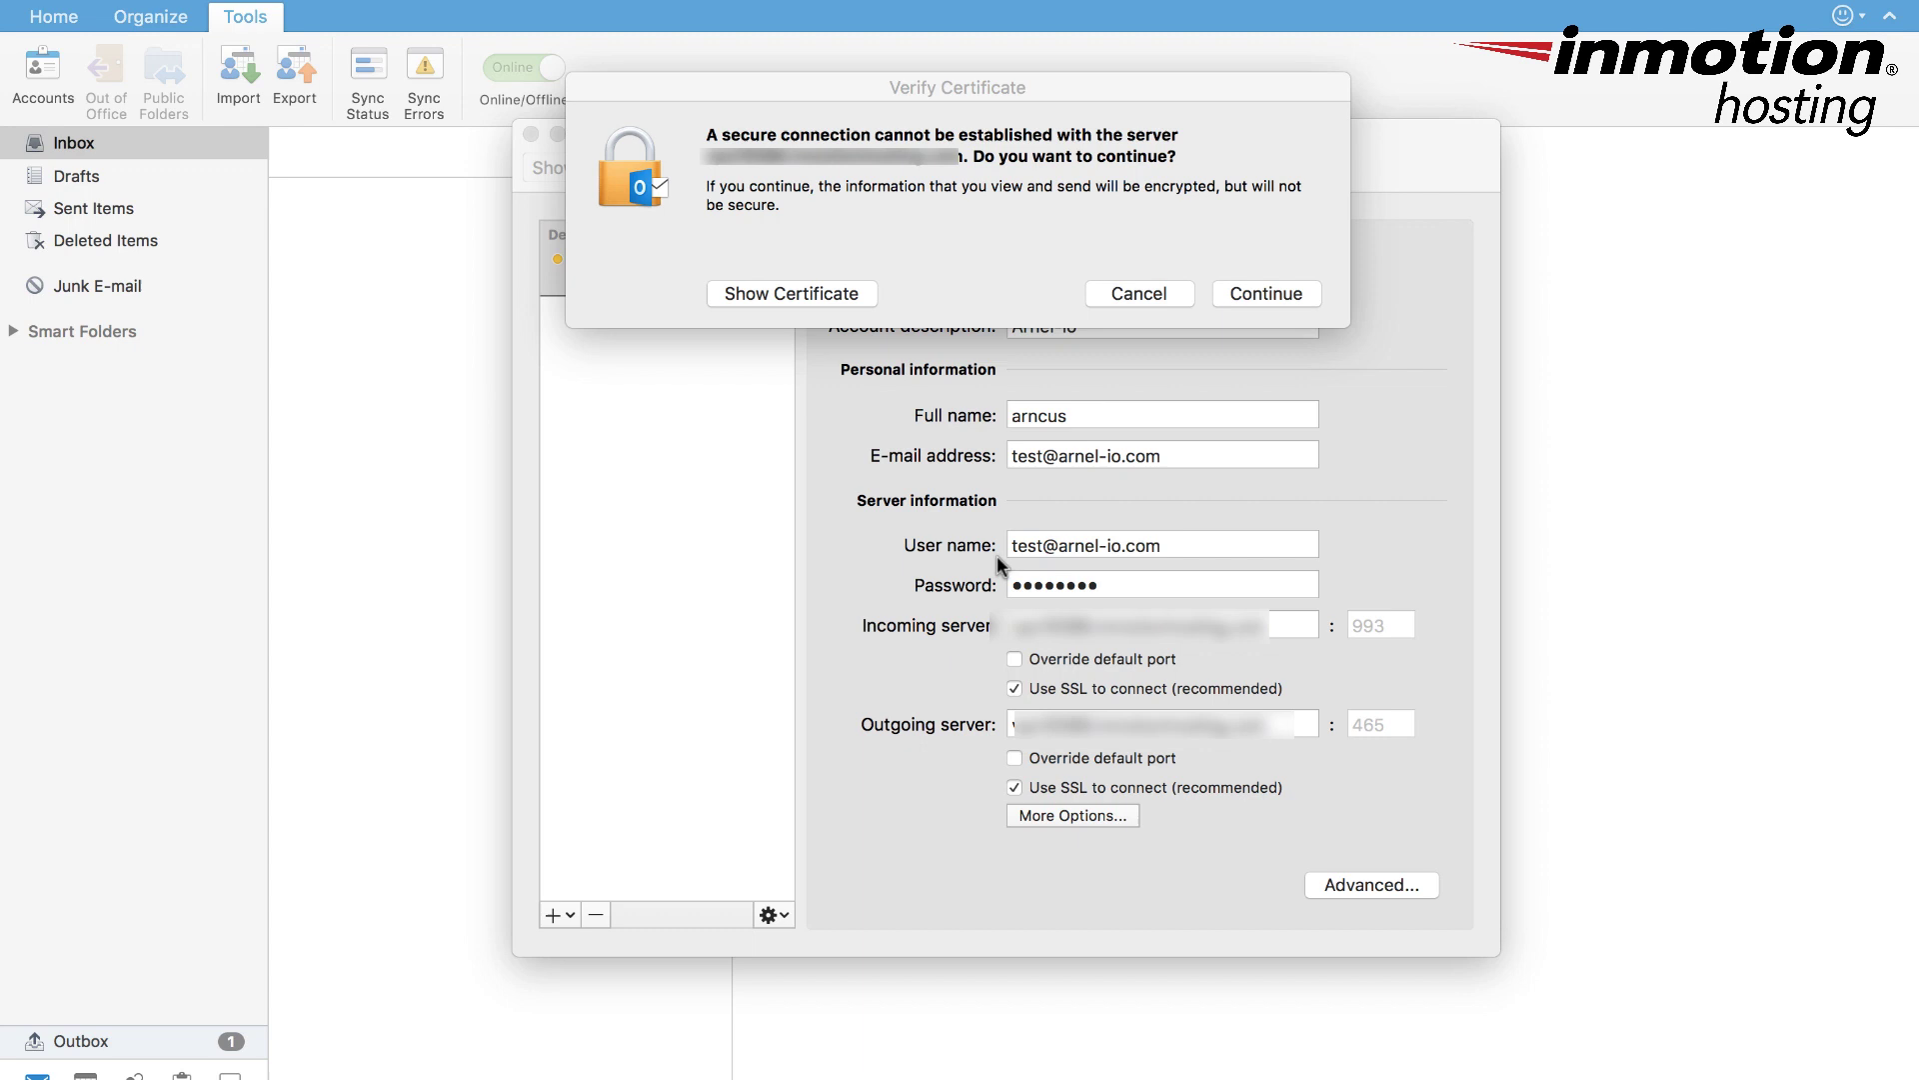
- Show the self-signed certificate, set it to Always Trust, and continue setup
left_click(804, 294)
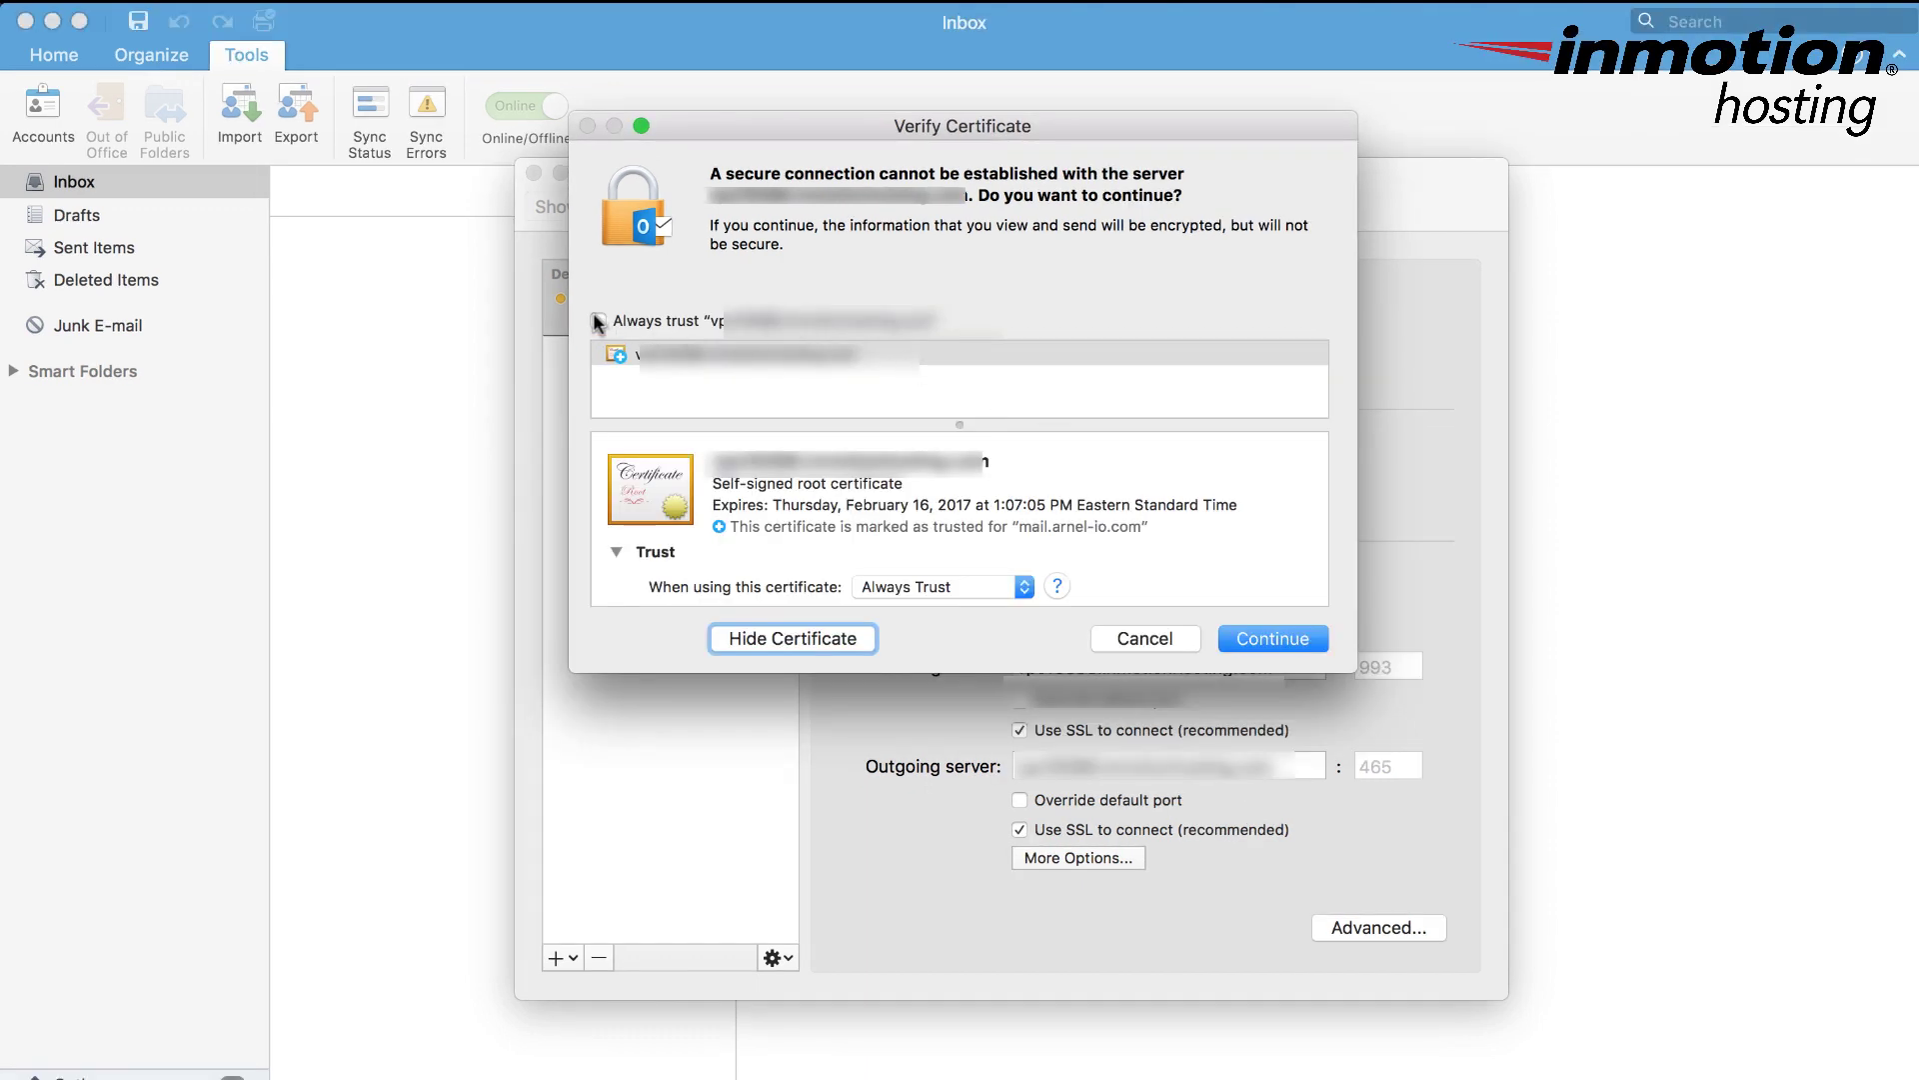
left_click(597, 321)
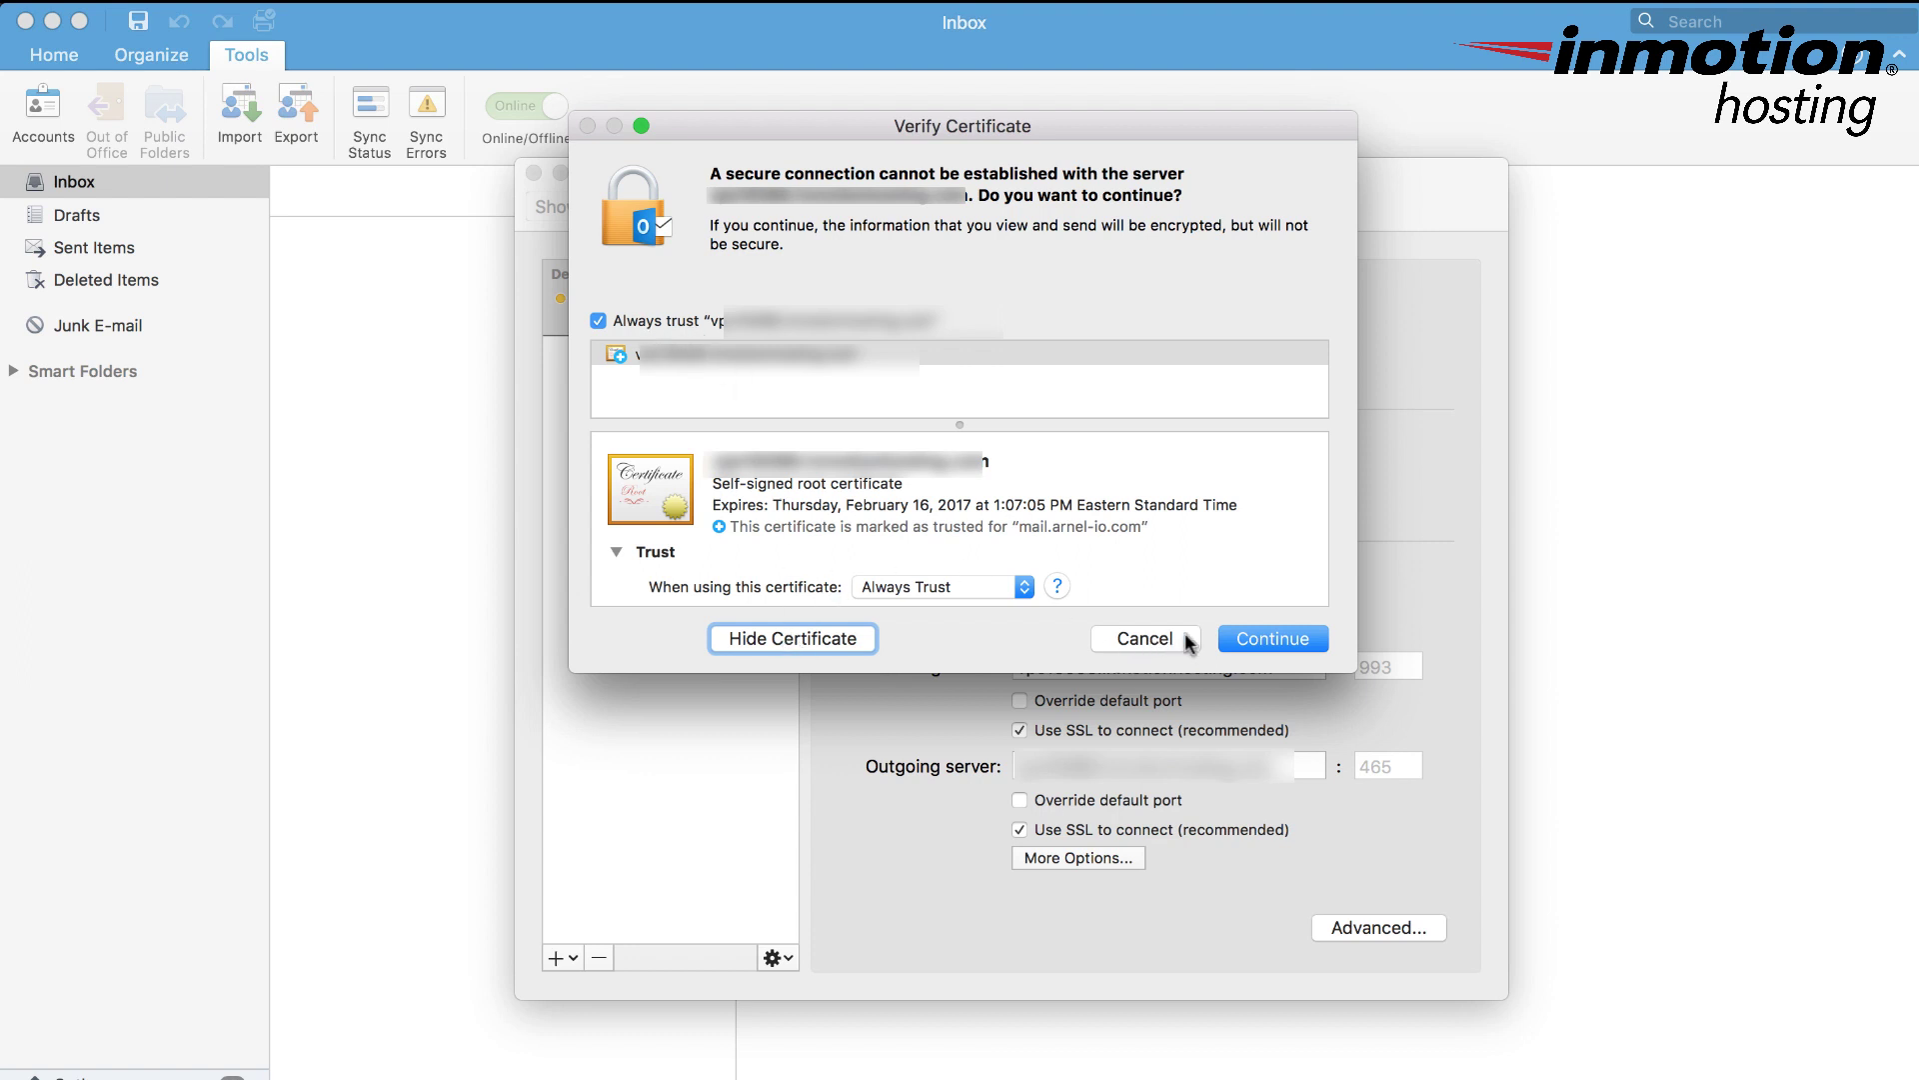
left_click(1267, 641)
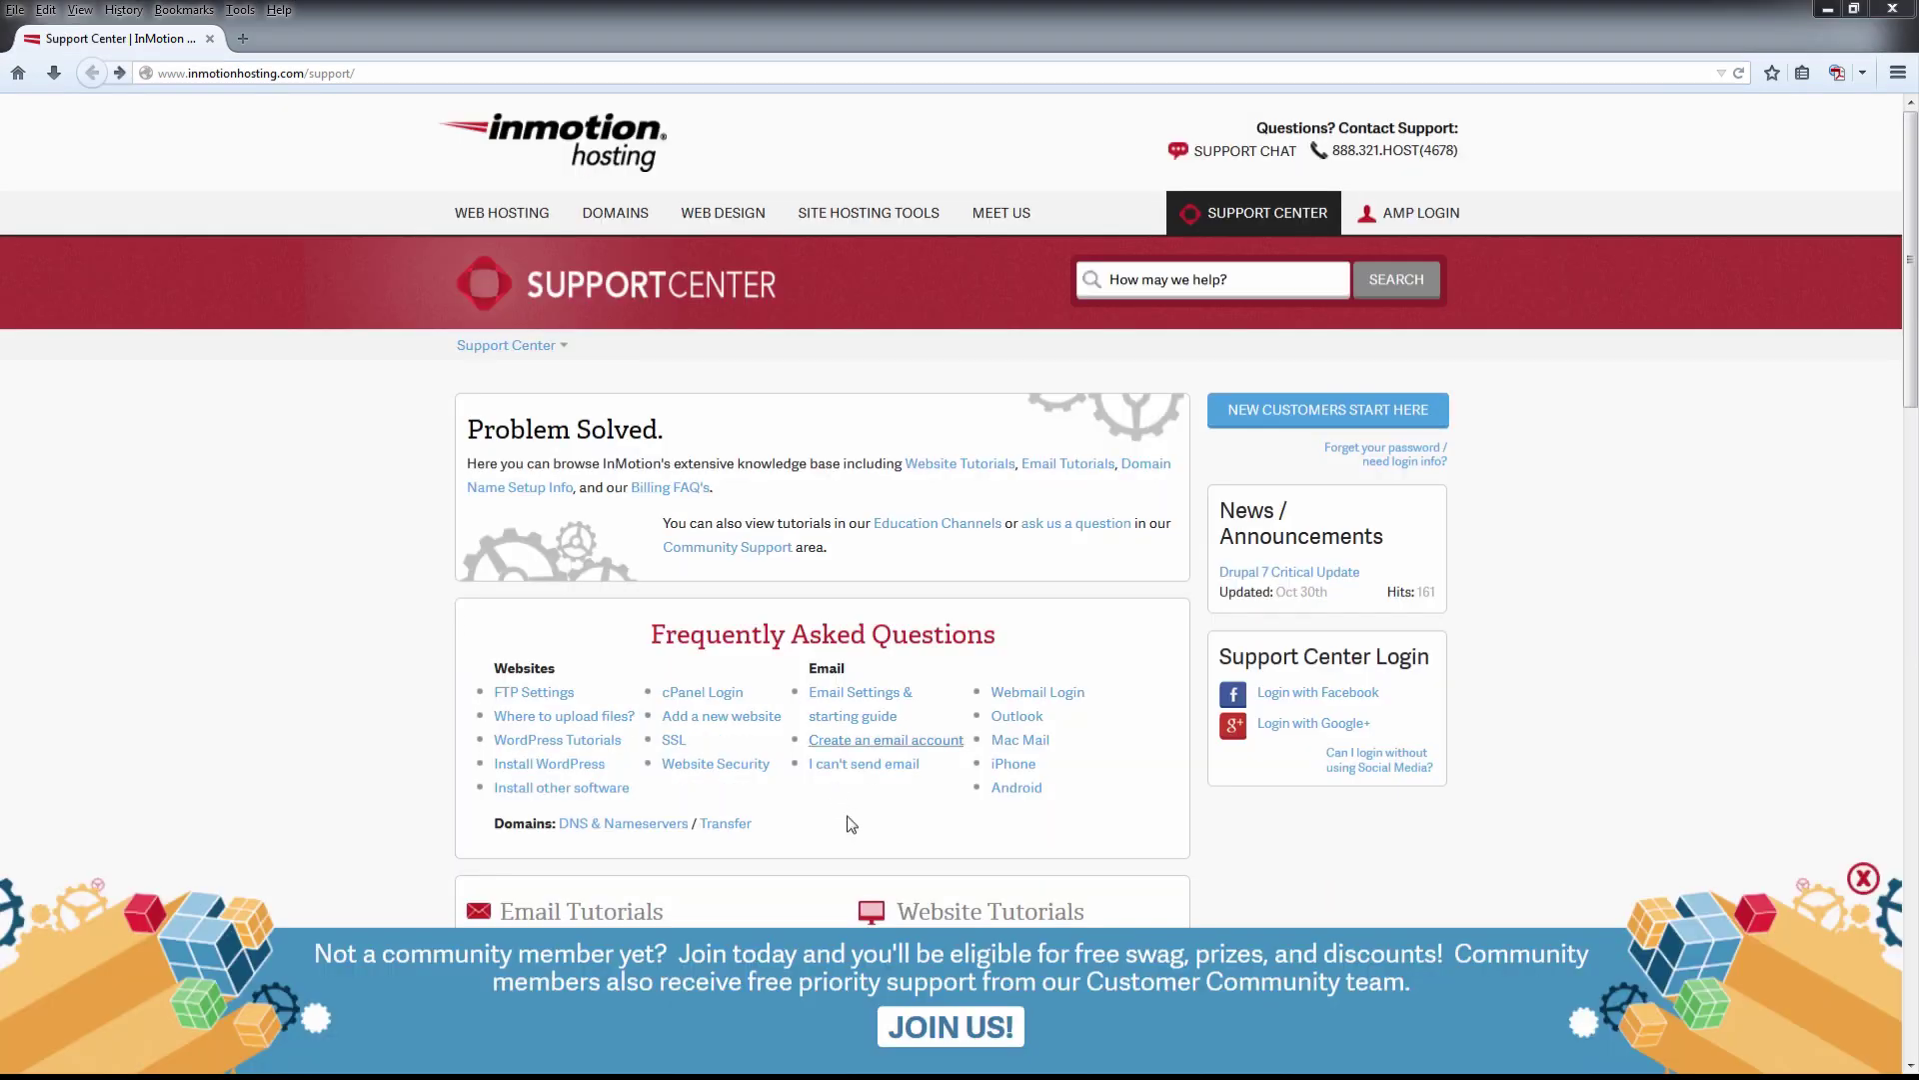
left_click(918, 1034)
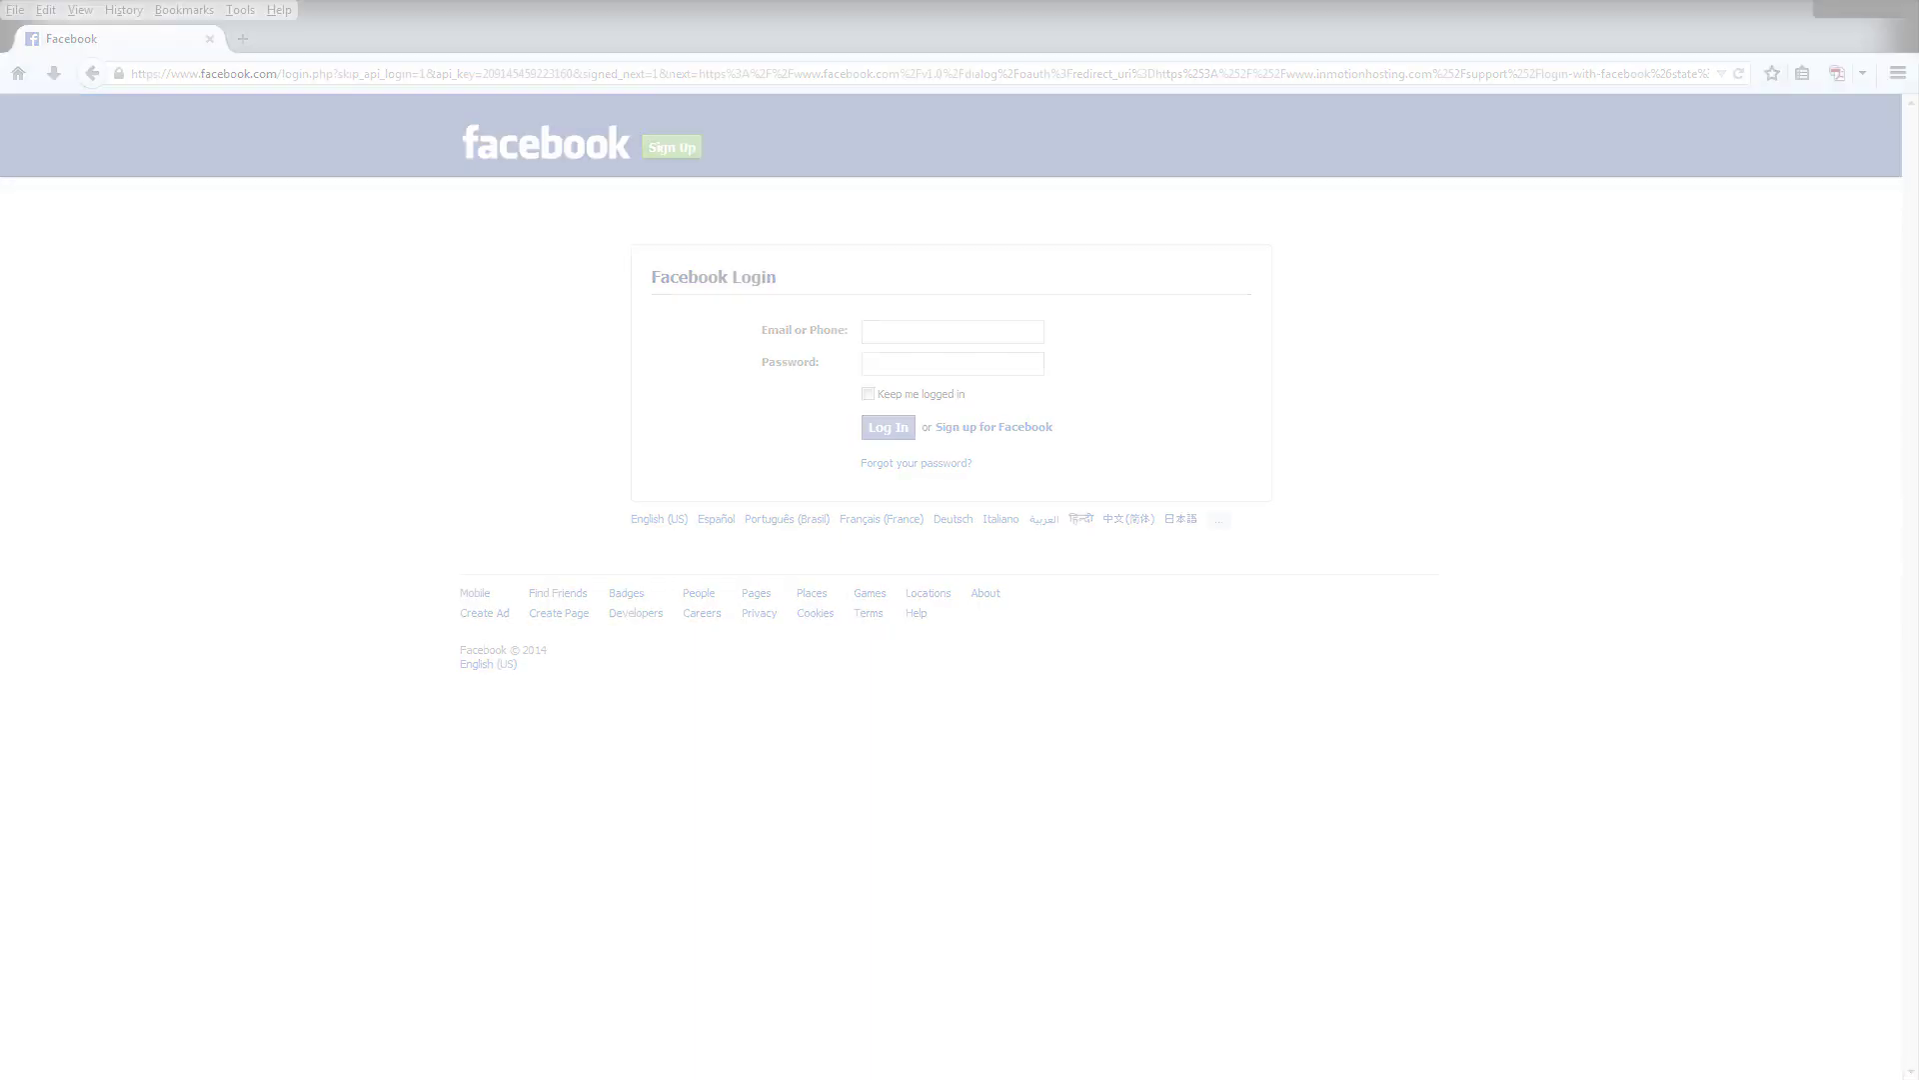